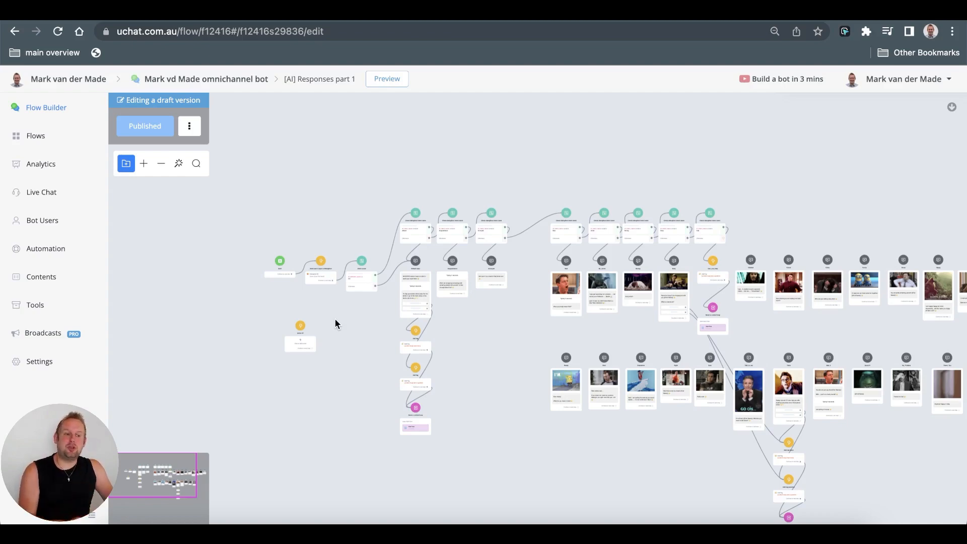
# Examine the [AI] Responses part 1 flow, from the start block through the score check and intent conditions to the reply blocks
pyautogui.scroll(10, 334, 318)
pyautogui.scroll(2, 310, 252)
pyautogui.moveTo(395, 278); pyautogui.dragTo(309, 317)
pyautogui.scroll(-5, 437, 237)
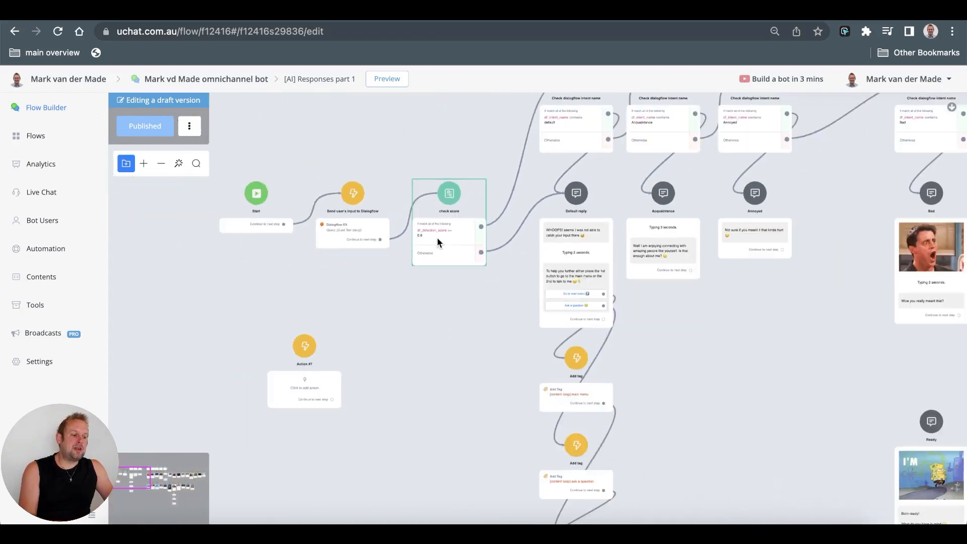
pyautogui.moveTo(442, 119); pyautogui.dragTo(296, 190)
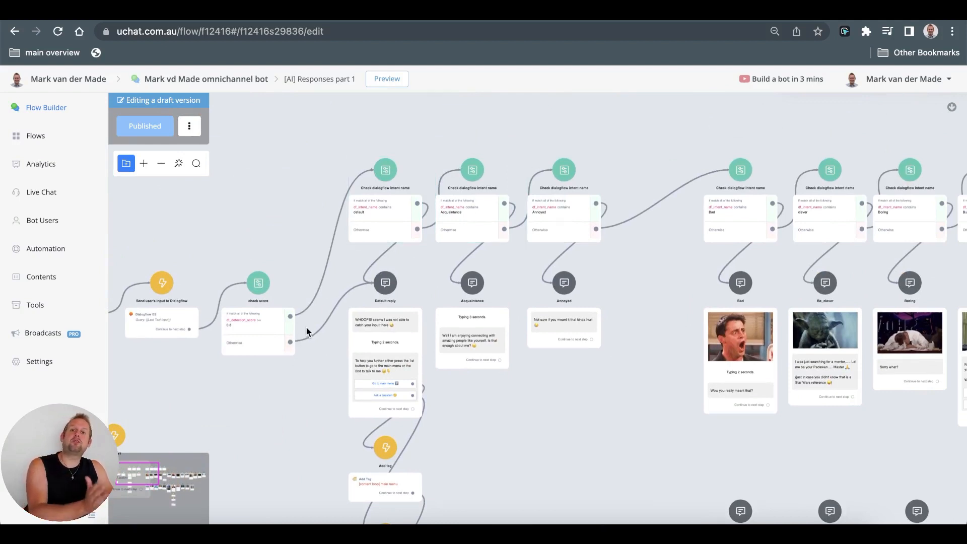
pyautogui.scroll(-2, 306, 326)
pyautogui.moveTo(229, 403); pyautogui.dragTo(334, 373)
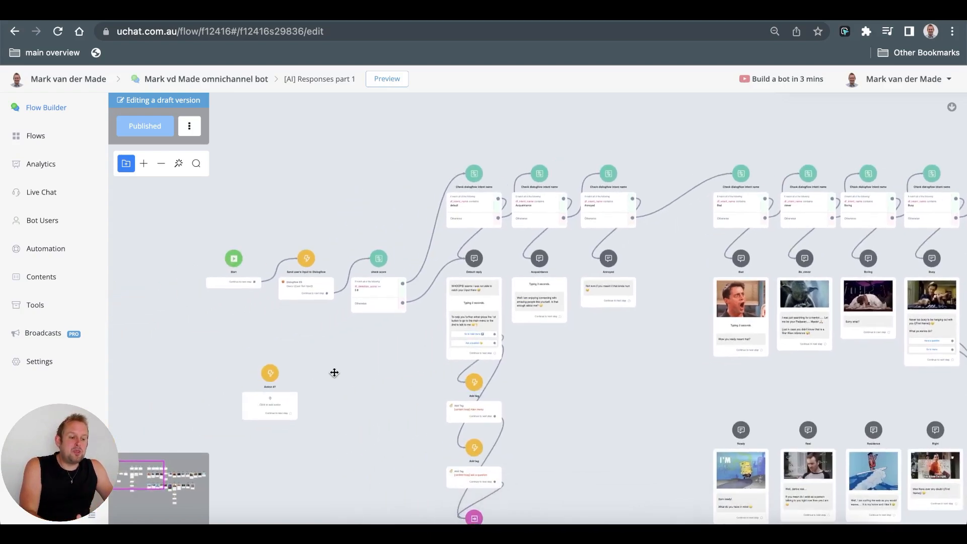
pyautogui.scroll(-2, 248, 248)
pyautogui.moveTo(328, 333); pyautogui.dragTo(219, 351)
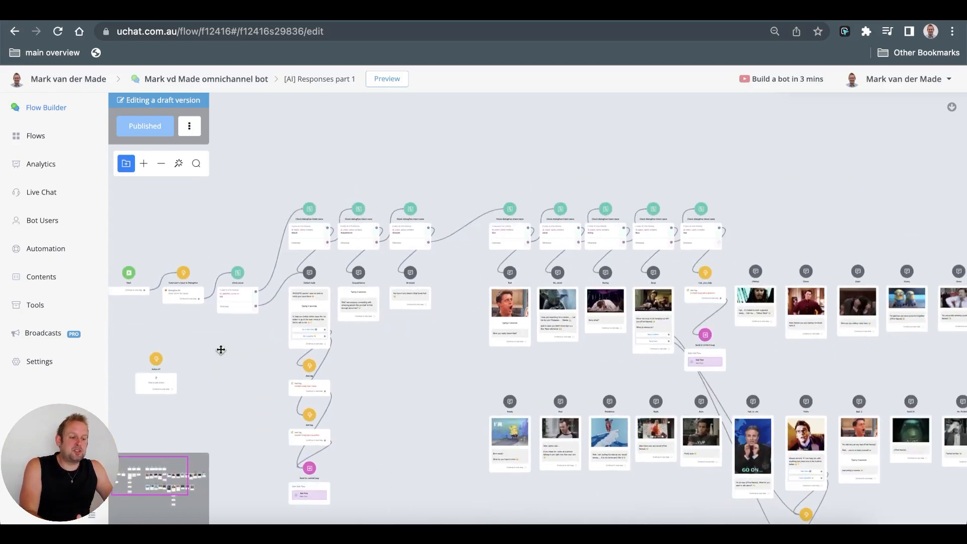
# Open the Send user's input to Dialogflow action and view the smalltalk.agent.crazy intent's custom payload in Dialogflow before returning to the uChat flow
pyautogui.click(185, 290)
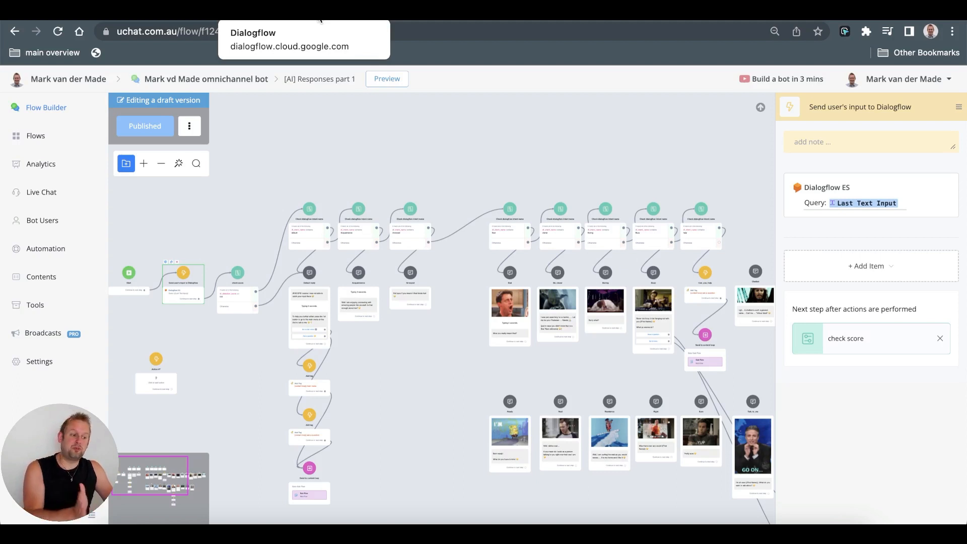
pyautogui.click(319, 19)
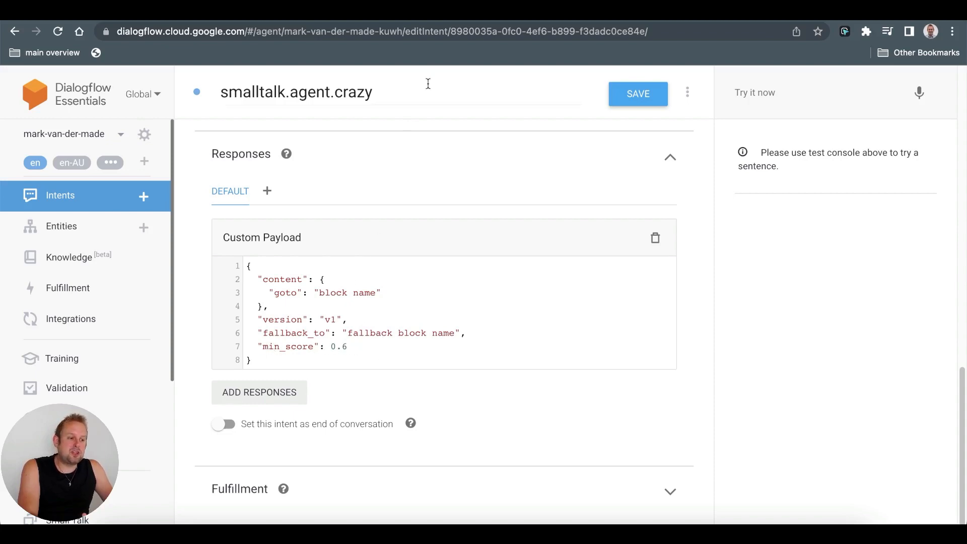
pyautogui.click(444, 11)
pyautogui.scroll(10, 217, 236)
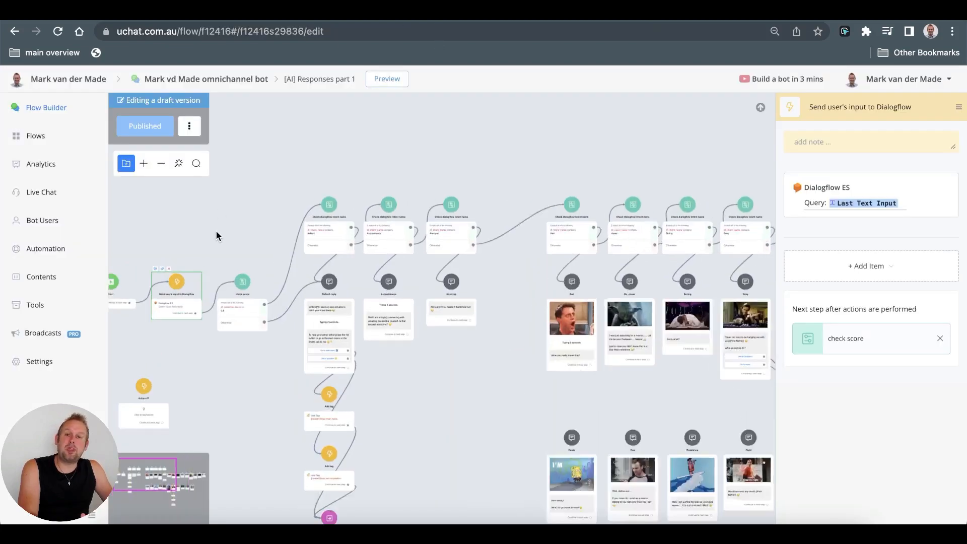
pyautogui.scroll(3, 249, 285)
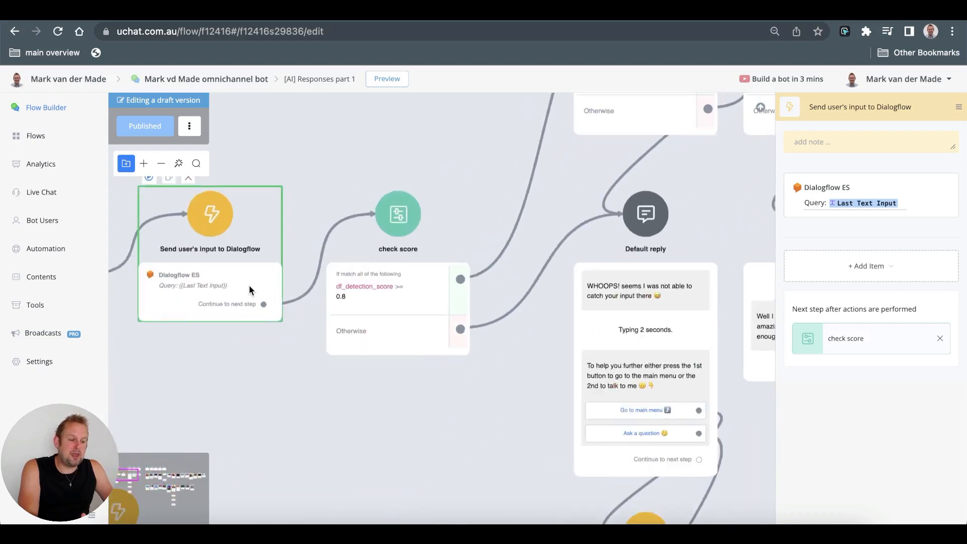
# Run a full-response test request in the Dialogflow ES settings and review the sample data and custom field mappings
pyautogui.click(805, 207)
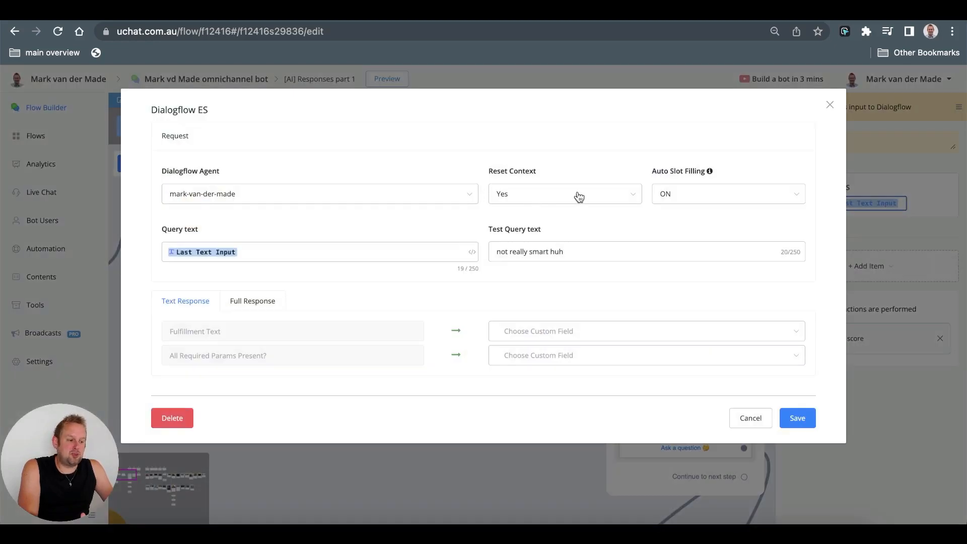
pyautogui.click(258, 304)
pyautogui.click(782, 336)
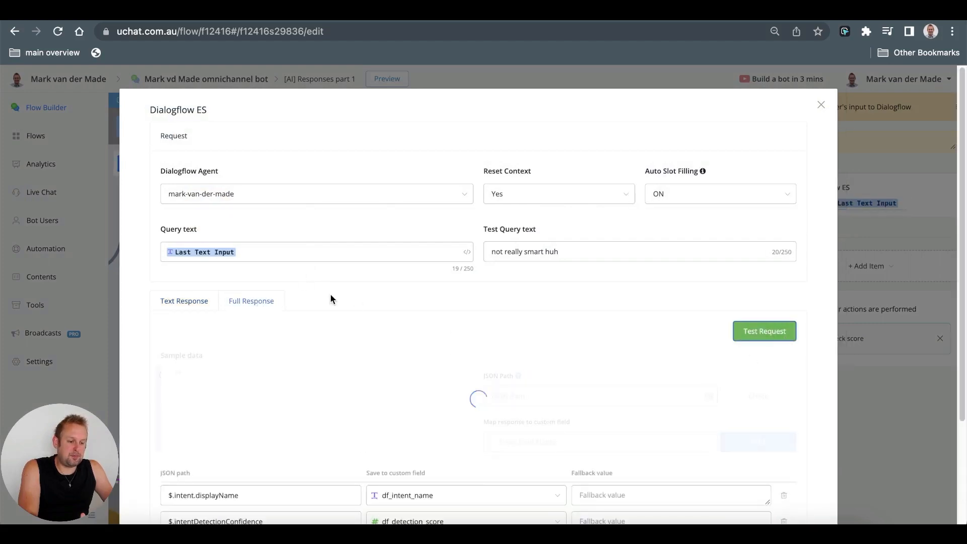
pyautogui.scroll(-1, 331, 298)
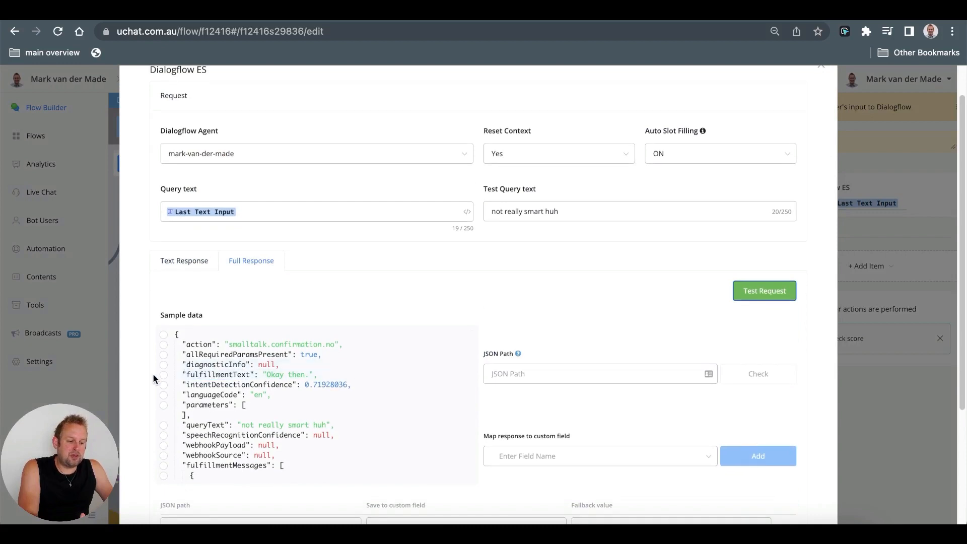
pyautogui.scroll(-3, 158, 373)
pyautogui.scroll(-1, 167, 252)
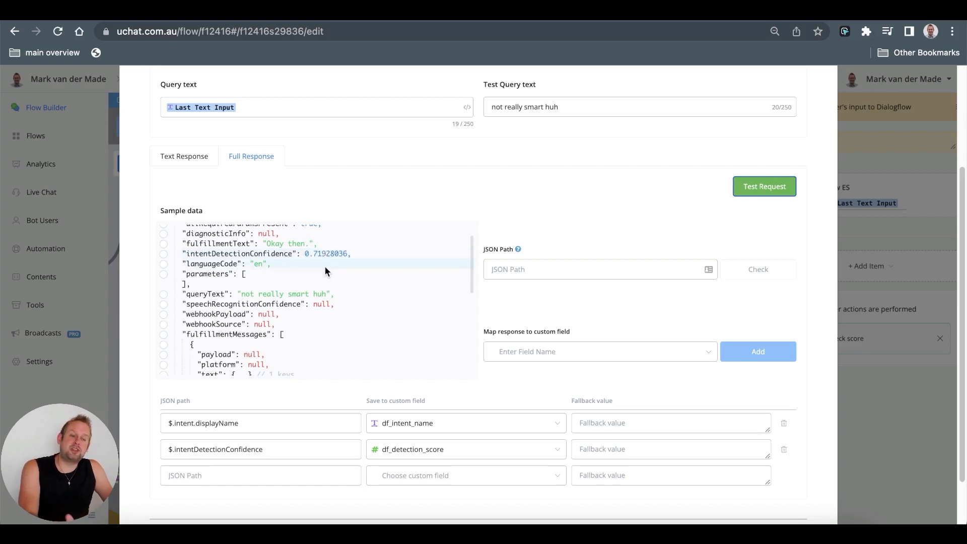
# Inspect the JSON path of intentDetectionConfidence in the sample data and close the Dialogflow ES settings without saving
pyautogui.click(164, 254)
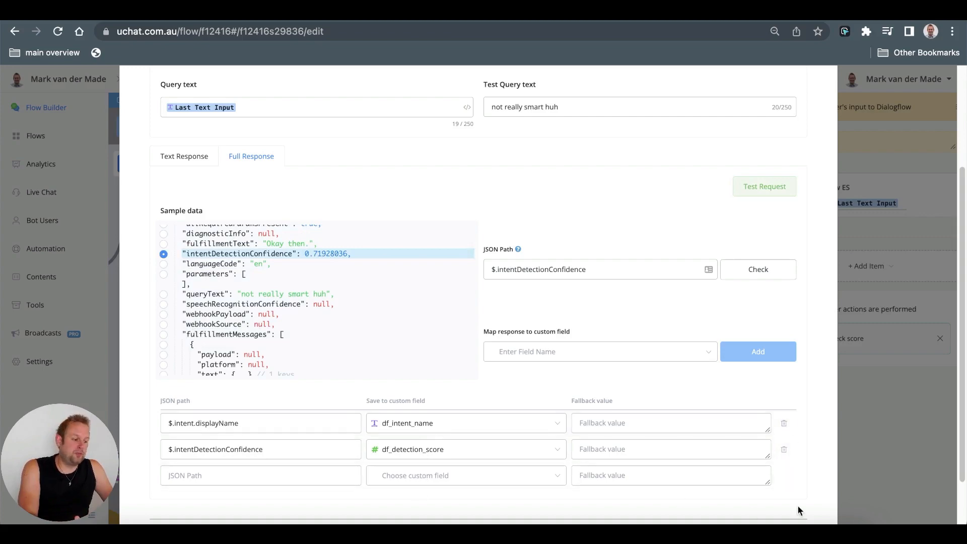
pyautogui.scroll(-2, 798, 506)
pyautogui.click(743, 484)
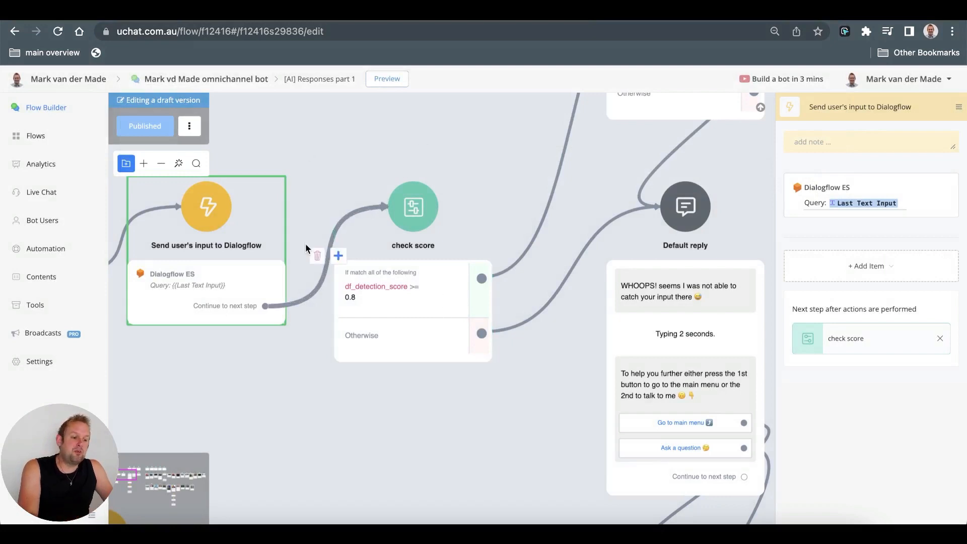
# Switch to Dialogflow and examine the min_score, goto and fallback_to values in the smalltalk.agent.crazy custom payload
pyautogui.scroll(-3, 305, 243)
pyautogui.hotkey('ctrl', 'Tab')
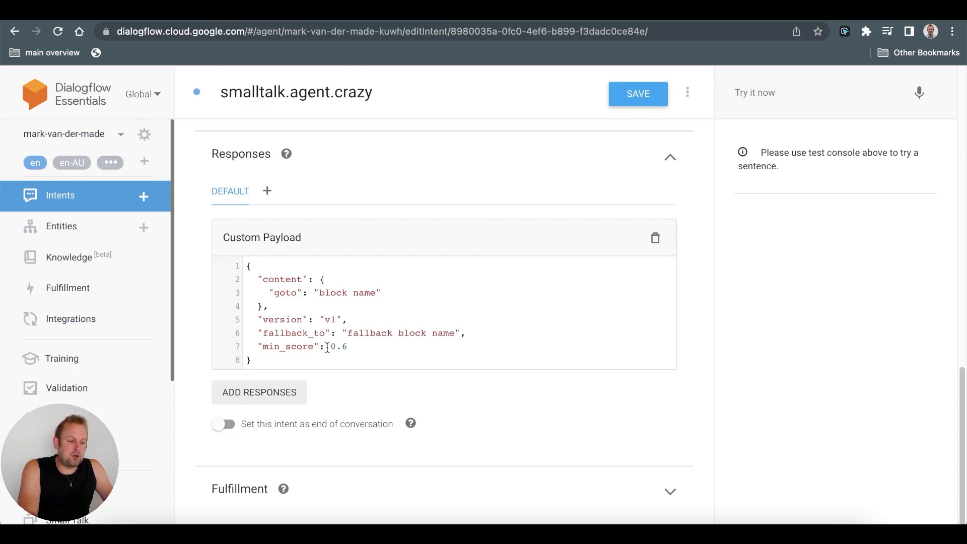
pyautogui.moveTo(331, 347); pyautogui.dragTo(349, 344)
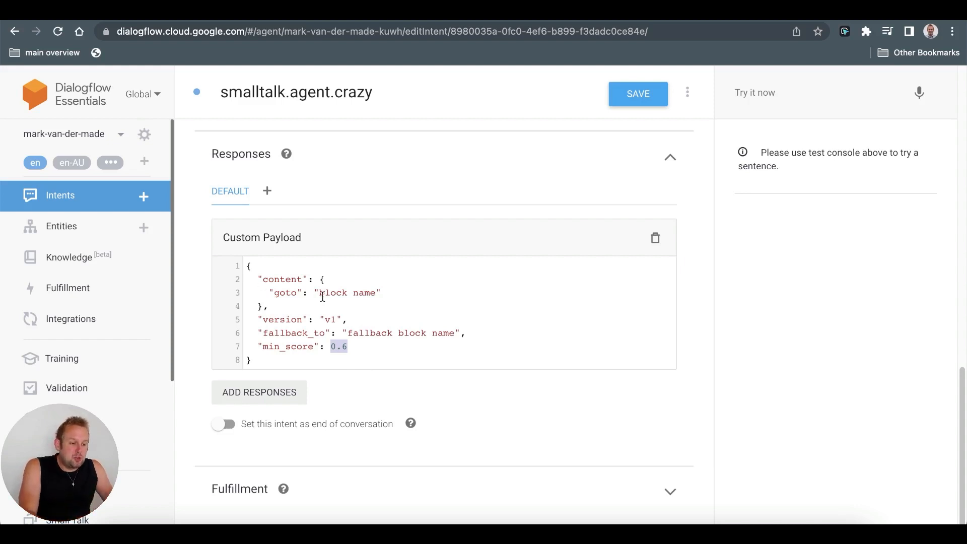
pyautogui.moveTo(319, 294); pyautogui.dragTo(376, 295)
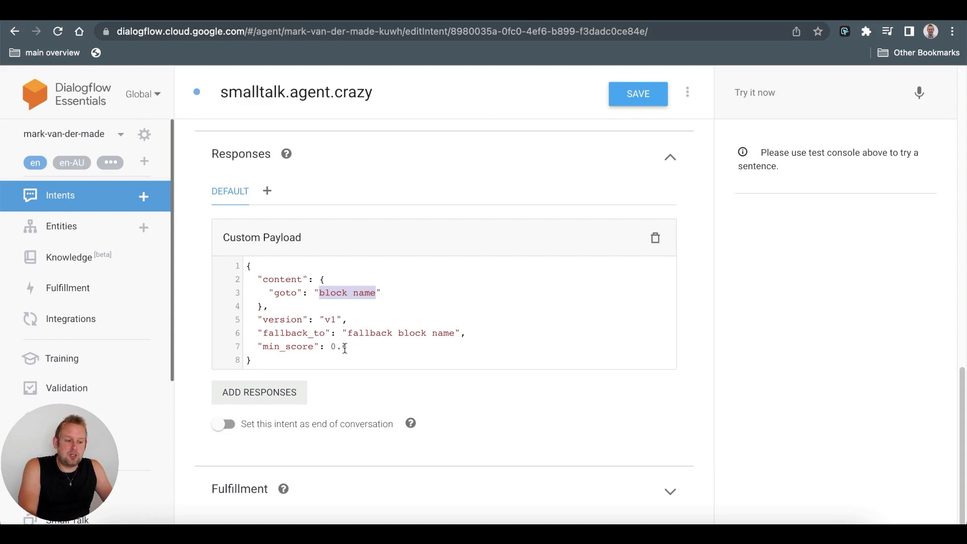
pyautogui.moveTo(350, 333); pyautogui.dragTo(453, 338)
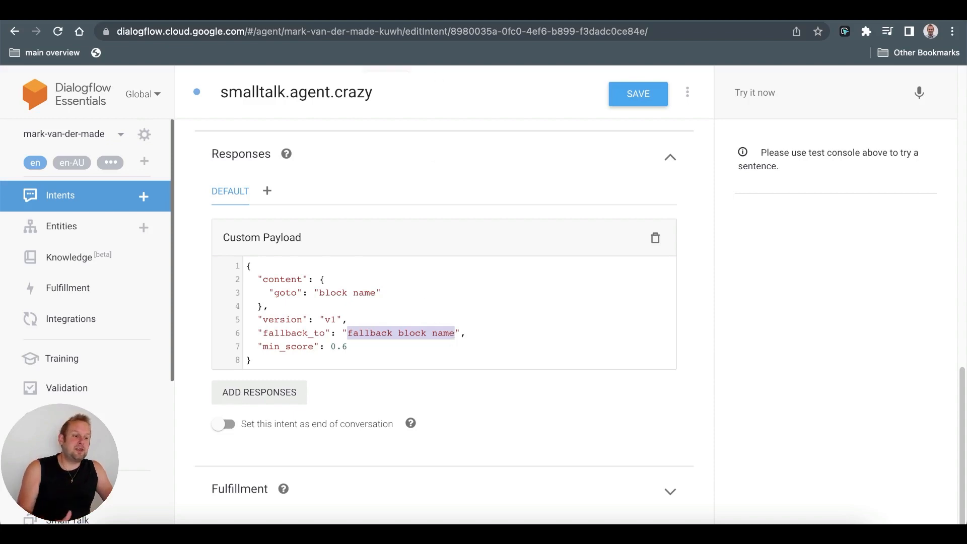
# Check the Default reply block in the uChat flow, and return to the goto value of the Dialogflow custom payload
pyautogui.click(241, 10)
pyautogui.scroll(-5, 318, 297)
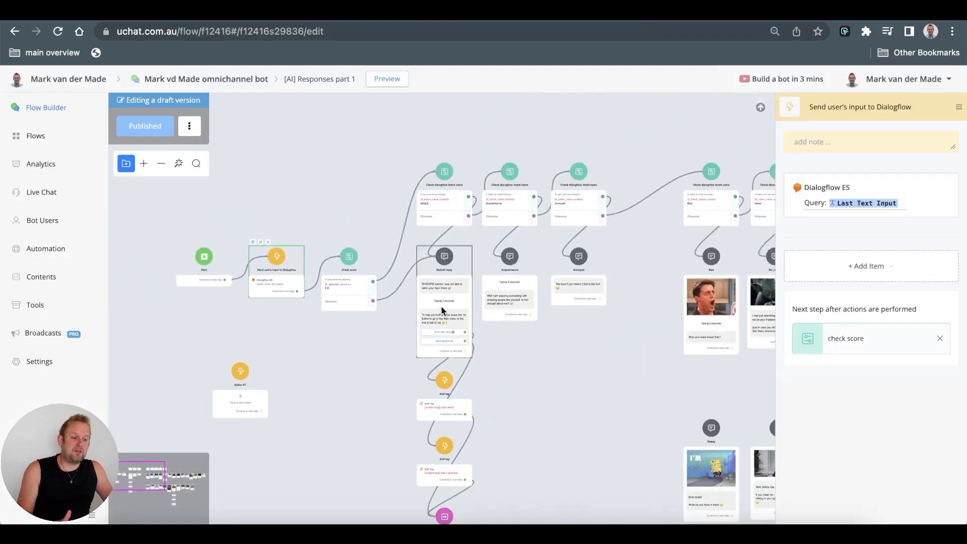
pyautogui.click(276, 20)
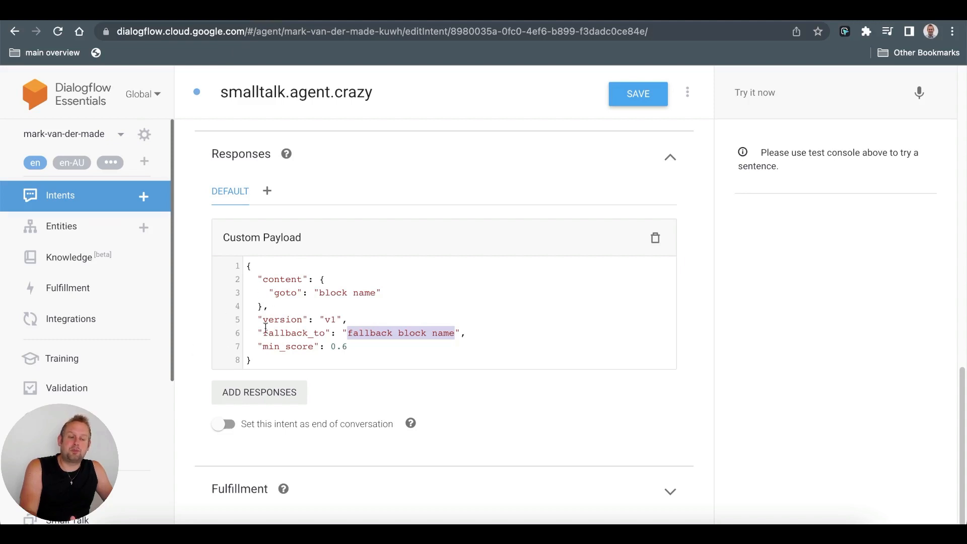
pyautogui.click(319, 293)
pyautogui.moveTo(320, 295); pyautogui.dragTo(375, 298)
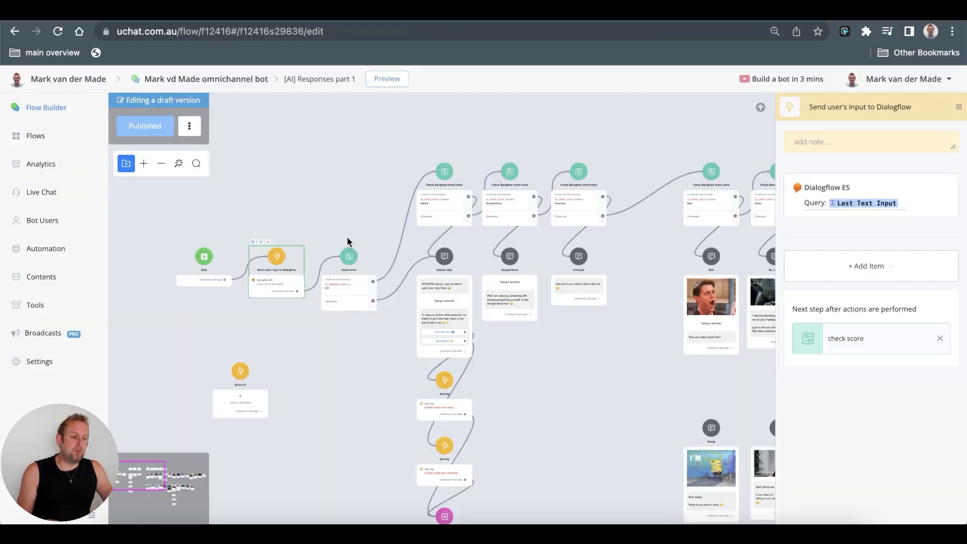
# Look up the Boring reply block's name in the uChat flow and compare it with the payload's goto value in Dialogflow
pyautogui.hscroll(5, 352, 247)
pyautogui.moveTo(322, 322); pyautogui.dragTo(128, 314)
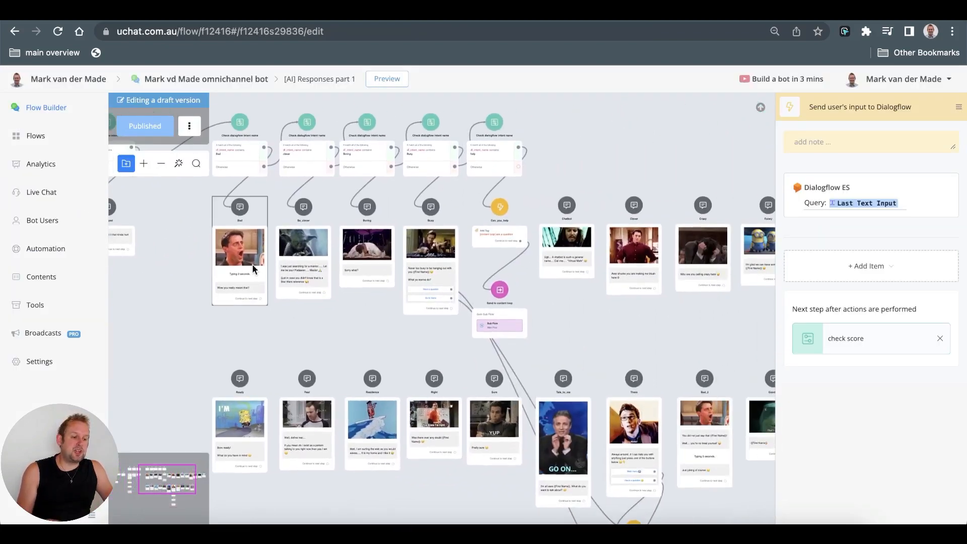
pyautogui.scroll(10, 240, 228)
pyautogui.scroll(-5, 440, 218)
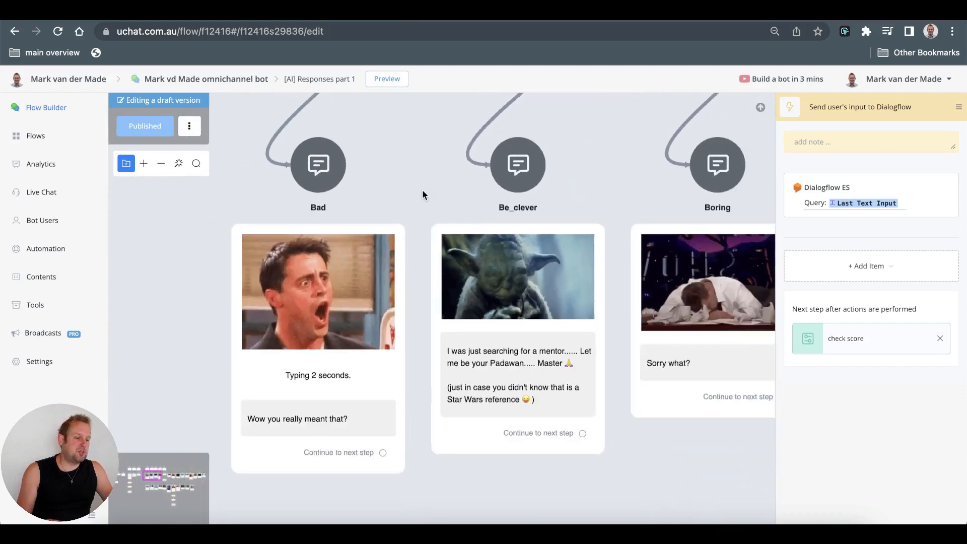
pyautogui.hscroll(6, 614, 438)
pyautogui.click(310, 250)
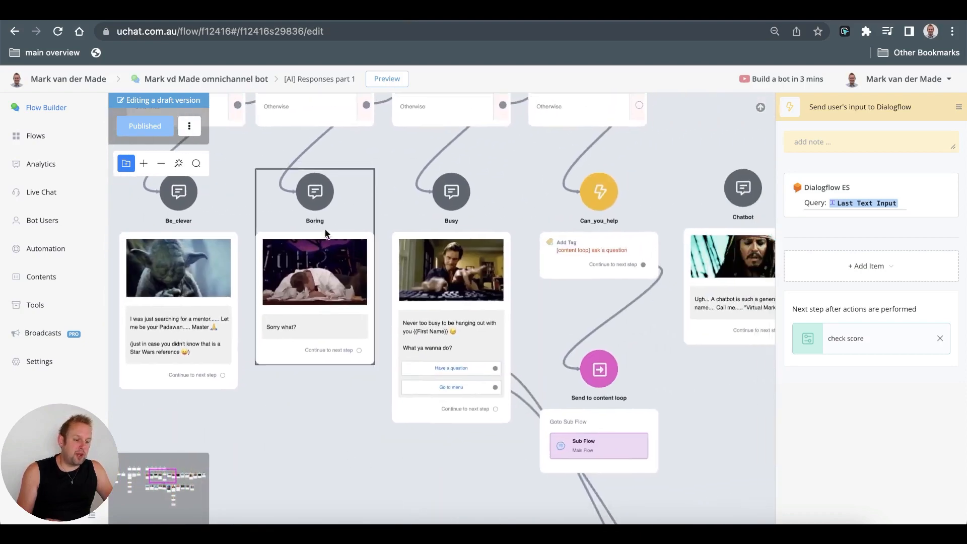
pyautogui.click(838, 106)
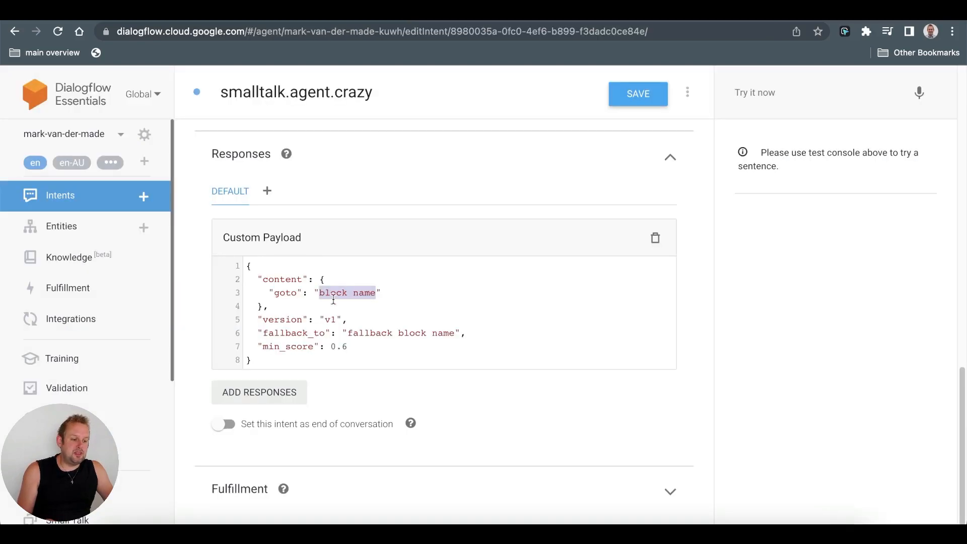
pyautogui.click(343, 300)
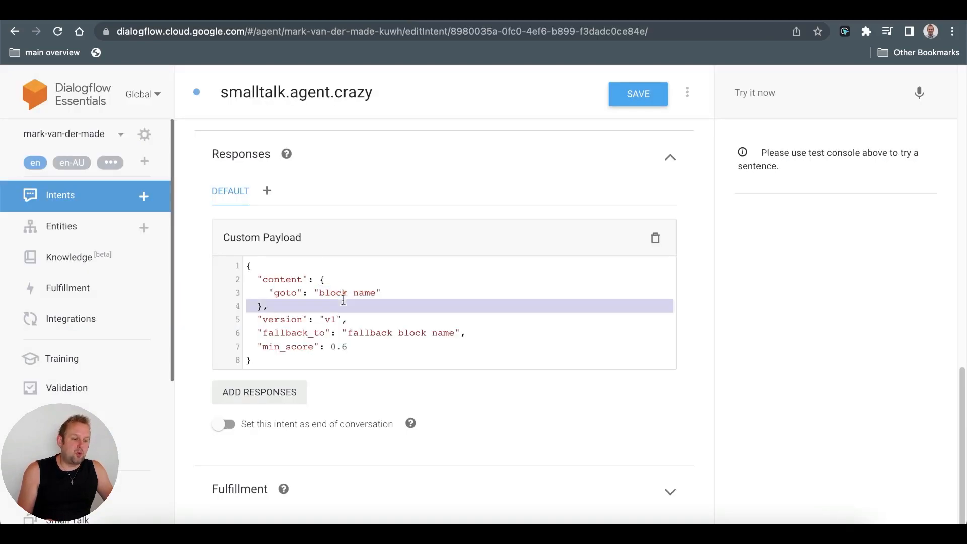
pyautogui.doubleClick(342, 294)
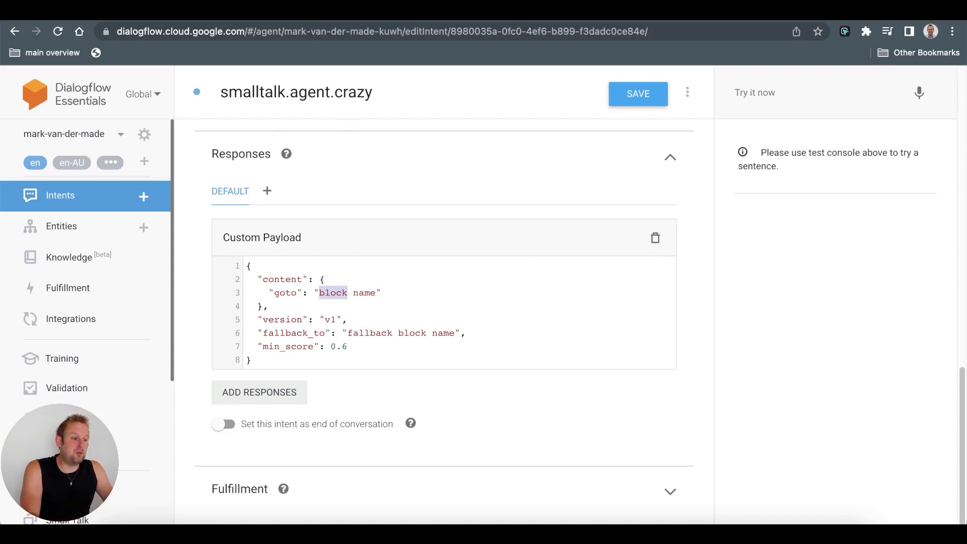
# Return to the uChat flow, open the Crazy reply block and copy its name
pyautogui.click(451, 29)
pyautogui.click(451, 13)
pyautogui.scroll(-3, 567, 308)
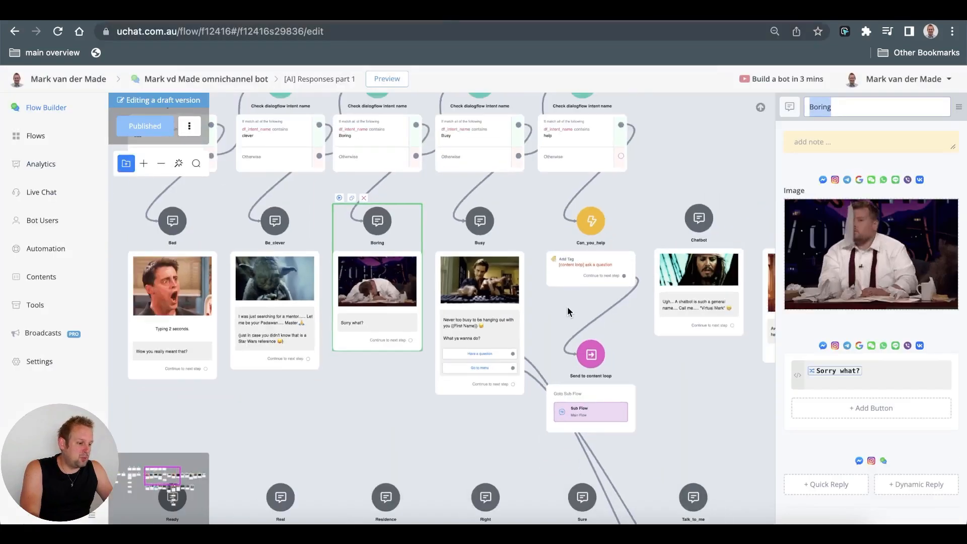
pyautogui.scroll(-2, 567, 312)
pyautogui.scroll(-2, 624, 341)
pyautogui.moveTo(714, 380); pyautogui.dragTo(424, 347)
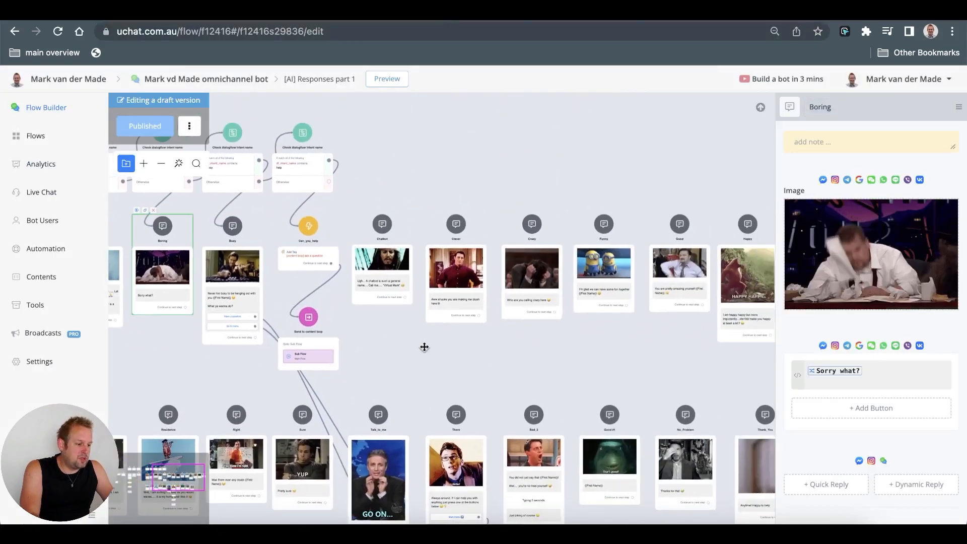
pyautogui.click(531, 279)
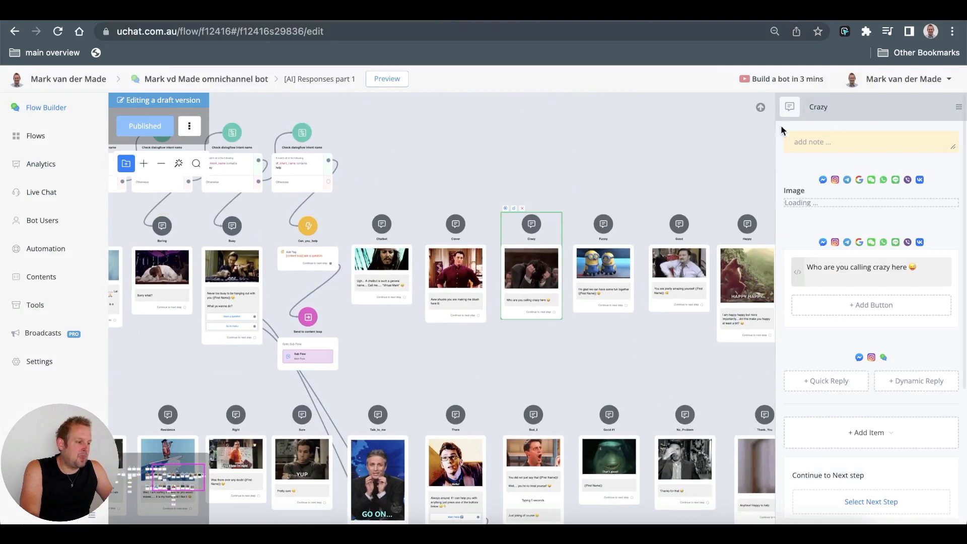
pyautogui.click(825, 107)
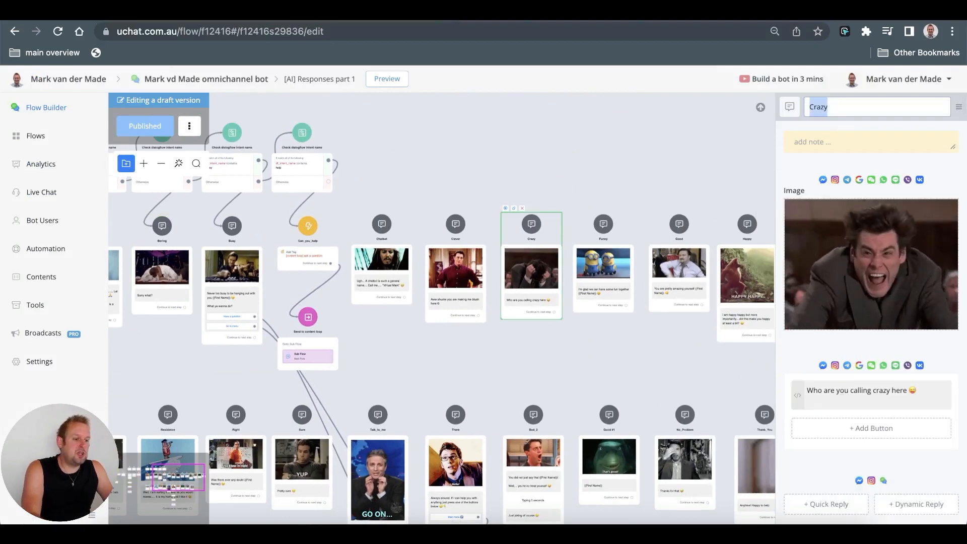
# Switch to Dialogflow and set the goto value in the smalltalk.agent.crazy custom payload to "Crazy"
pyautogui.click(280, 12)
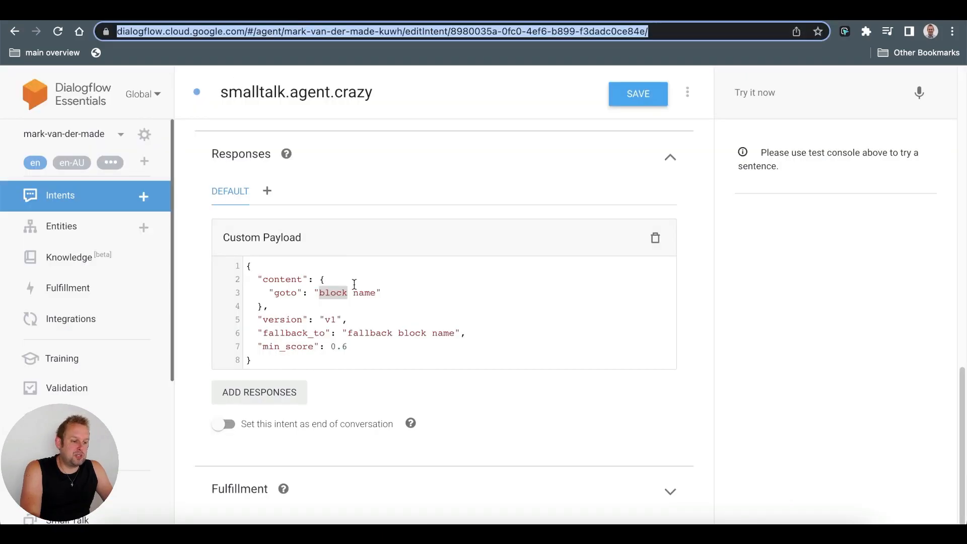
pyautogui.click(320, 294)
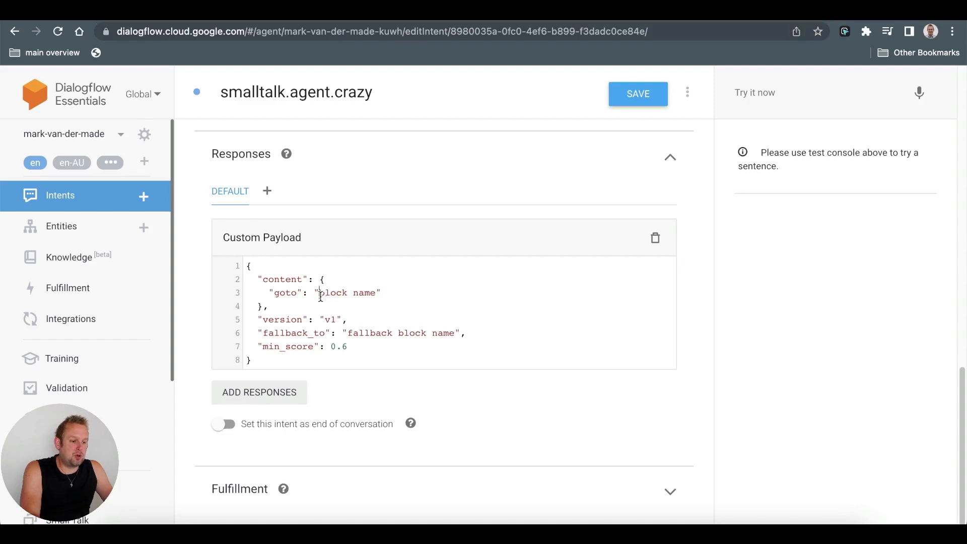
pyautogui.moveTo(321, 296); pyautogui.dragTo(377, 294)
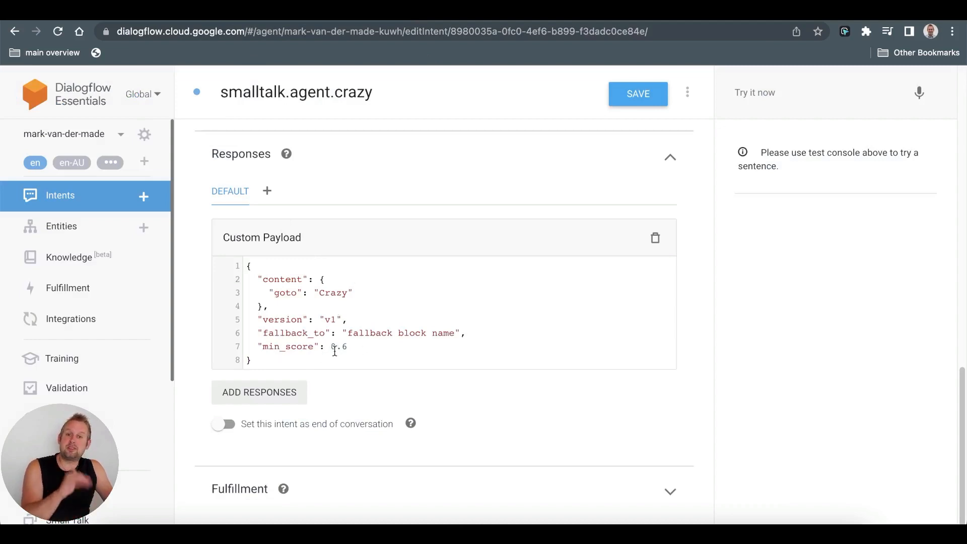
# Select the fallback_to placeholder in the payload, then switch to the uChat flow, open the Default reply block and copy its name
pyautogui.moveTo(347, 333); pyautogui.dragTo(456, 337)
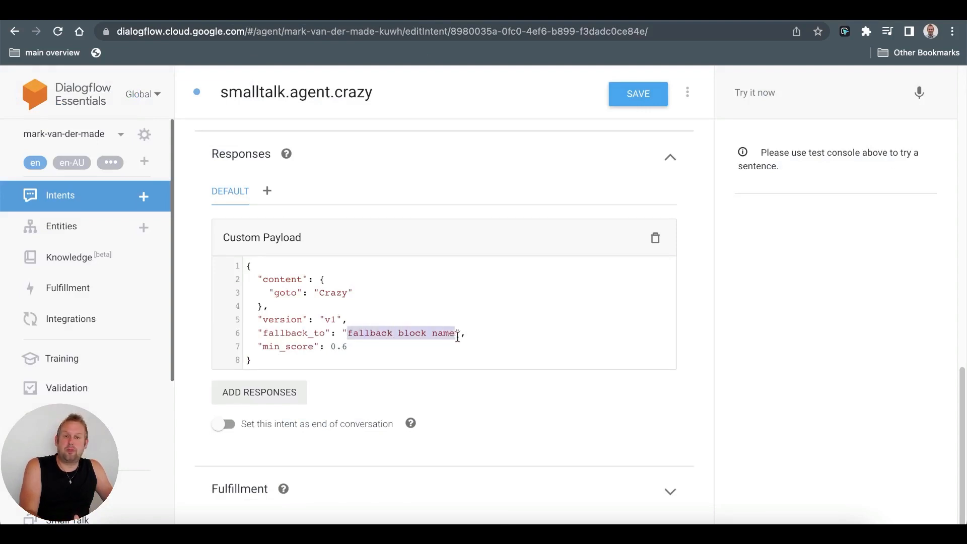
pyautogui.click(285, 11)
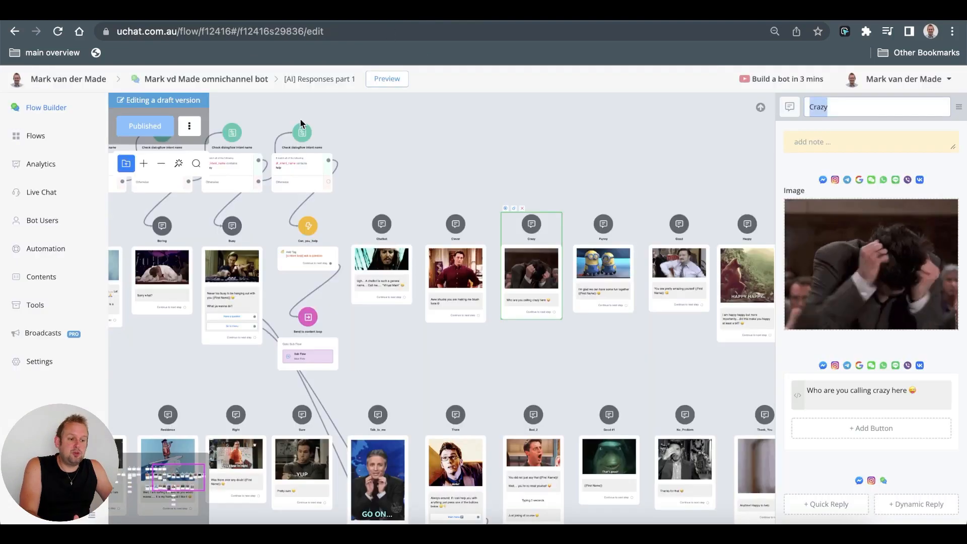
pyautogui.click(434, 181)
pyautogui.scroll(-3, 431, 162)
pyautogui.moveTo(398, 154); pyautogui.dragTo(704, 149)
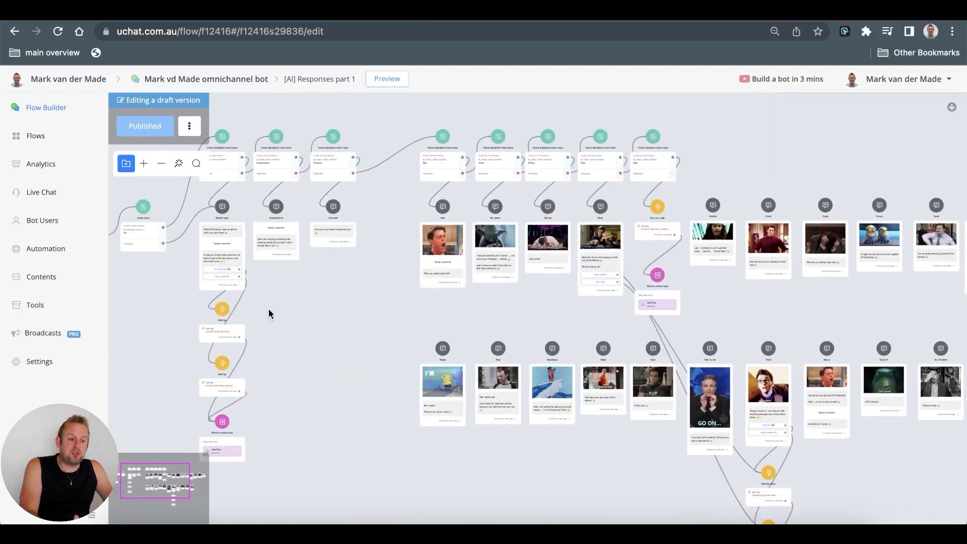
pyautogui.moveTo(270, 312); pyautogui.dragTo(467, 299)
pyautogui.scroll(5, 428, 252)
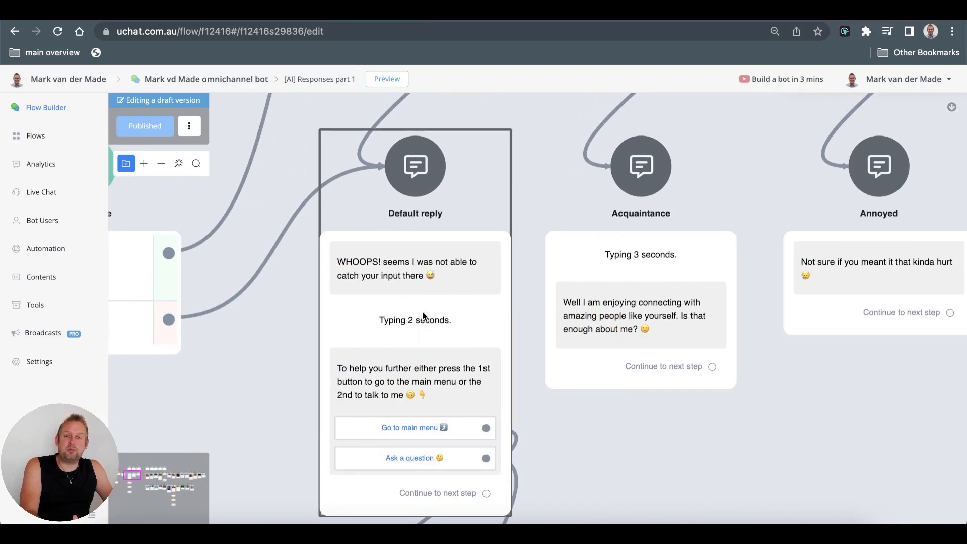
pyautogui.click(396, 154)
pyautogui.click(836, 110)
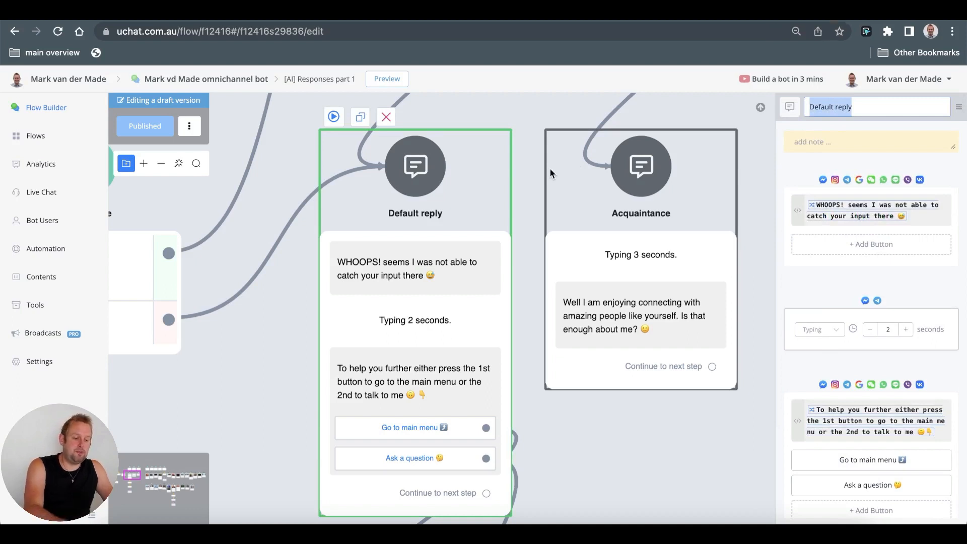
# Switch to Dialogflow, set the payload's fallback_to value to "Default reply" and save the intent
pyautogui.click(306, 11)
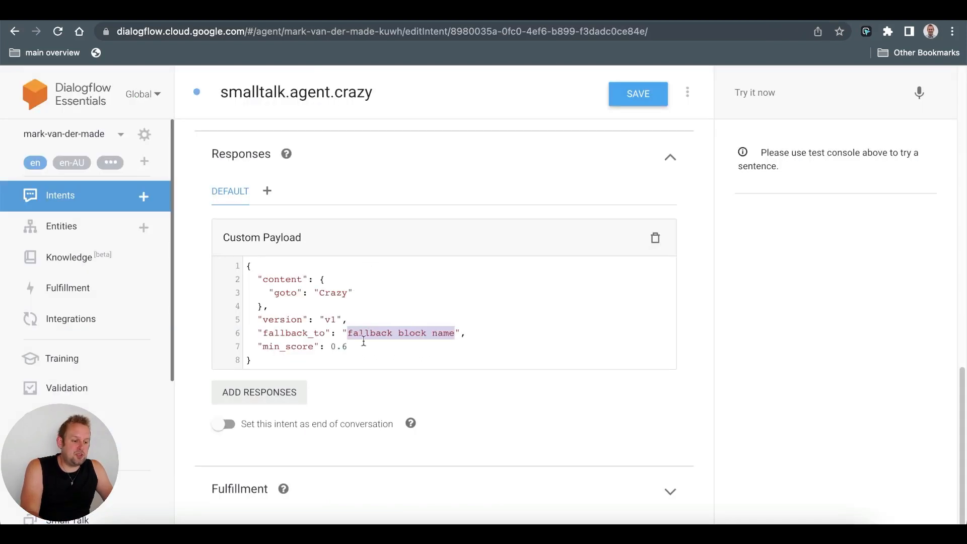
pyautogui.write('Default reply')
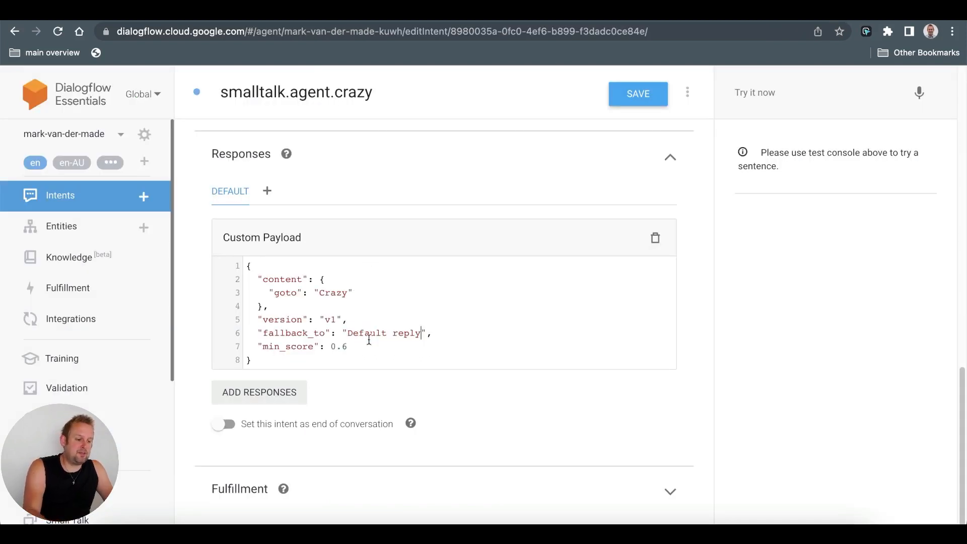
pyautogui.click(645, 96)
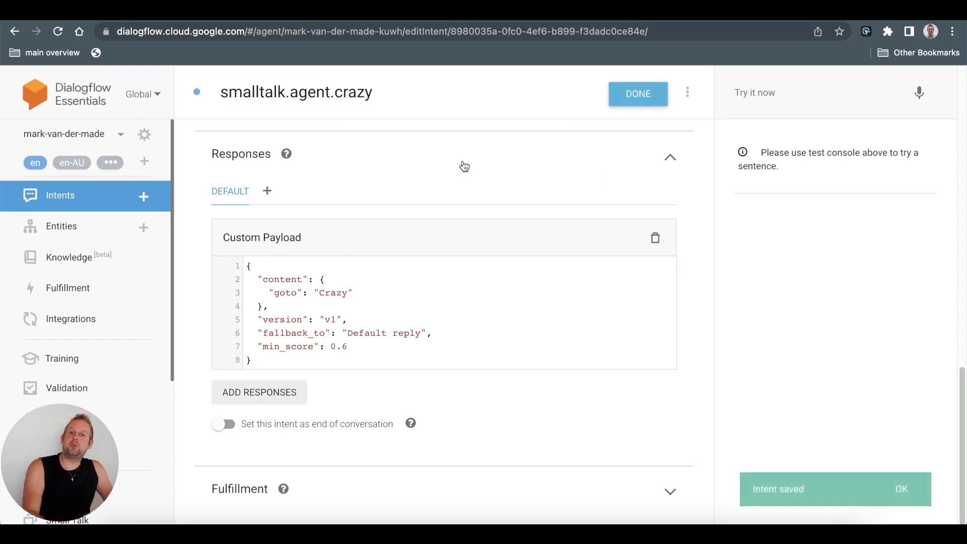
# Set min_score in the custom payload to 0.8 and save the intent
pyautogui.moveTo(348, 352); pyautogui.dragTo(342, 352)
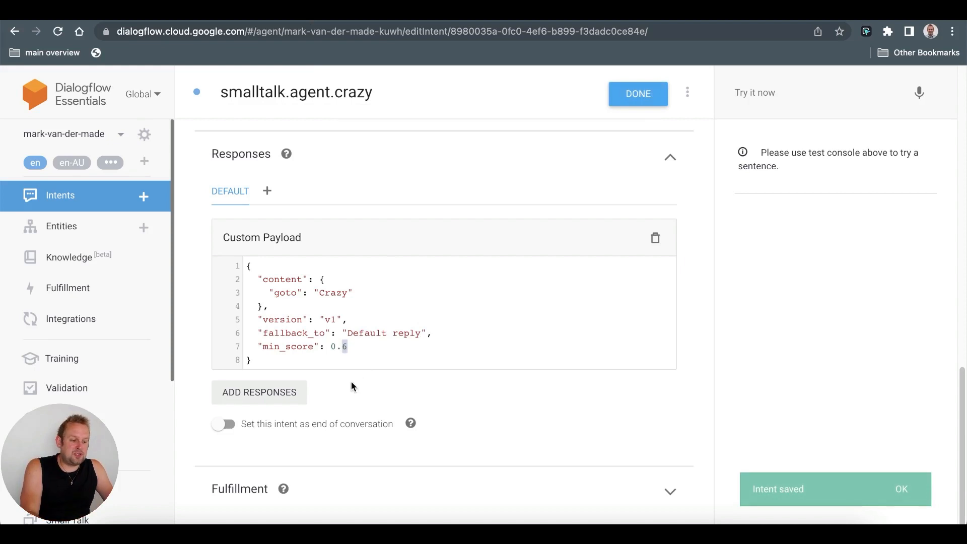
pyautogui.write('8')
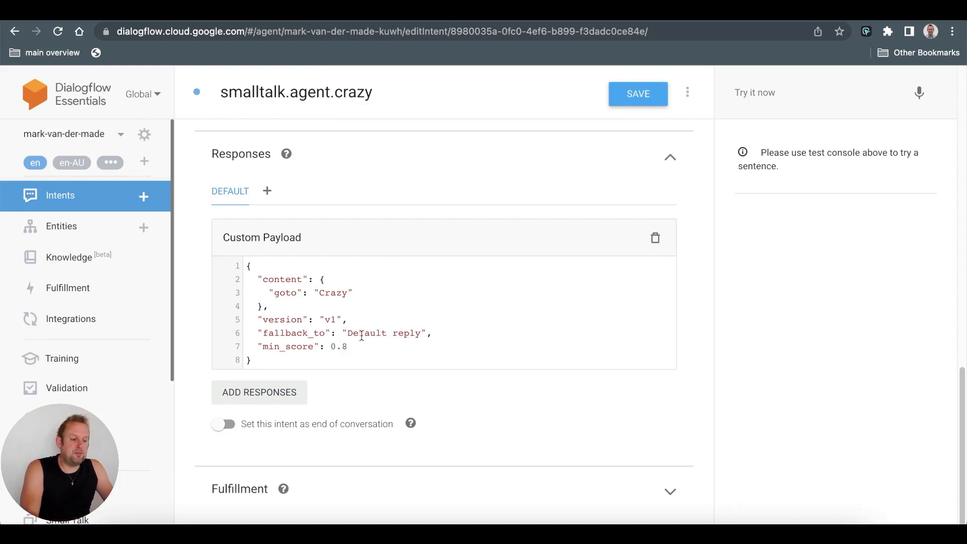
pyautogui.click(635, 91)
# Switch to the uChat flow and open the Dialogflow ES request settings of the "Send user's input to Dialogflow" action
pyautogui.click(436, 11)
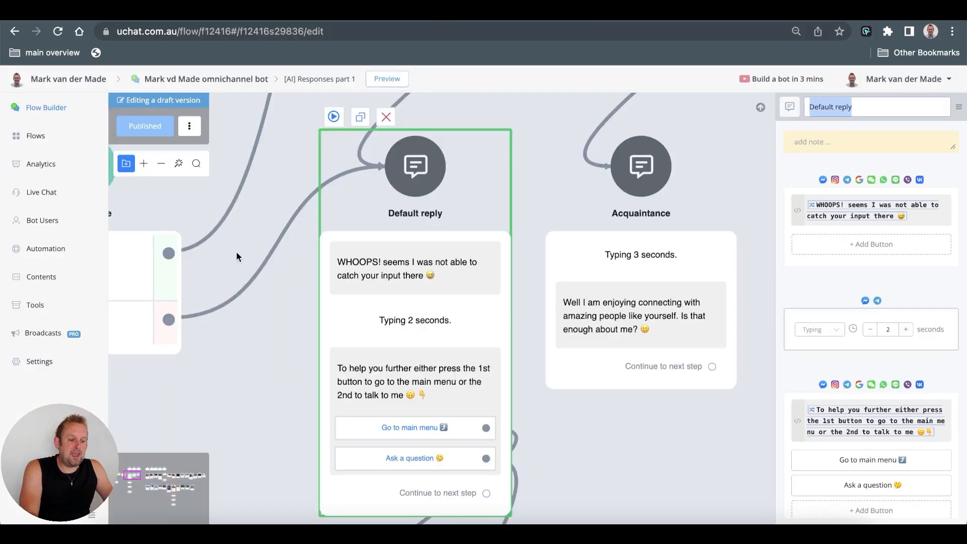
pyautogui.moveTo(231, 377); pyautogui.dragTo(546, 337)
pyautogui.scroll(-3, 426, 314)
pyautogui.scroll(-2, 425, 316)
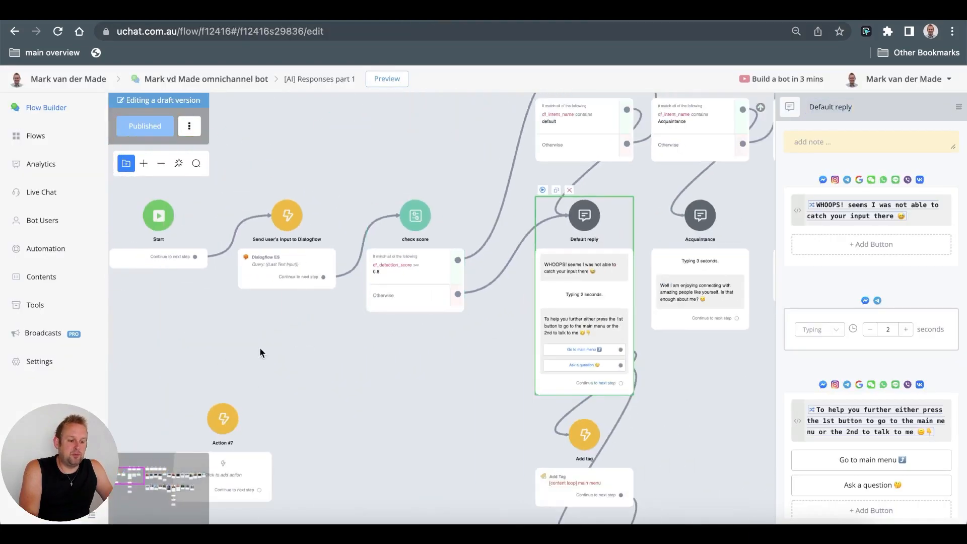
pyautogui.moveTo(261, 351); pyautogui.dragTo(395, 352)
pyautogui.click(405, 281)
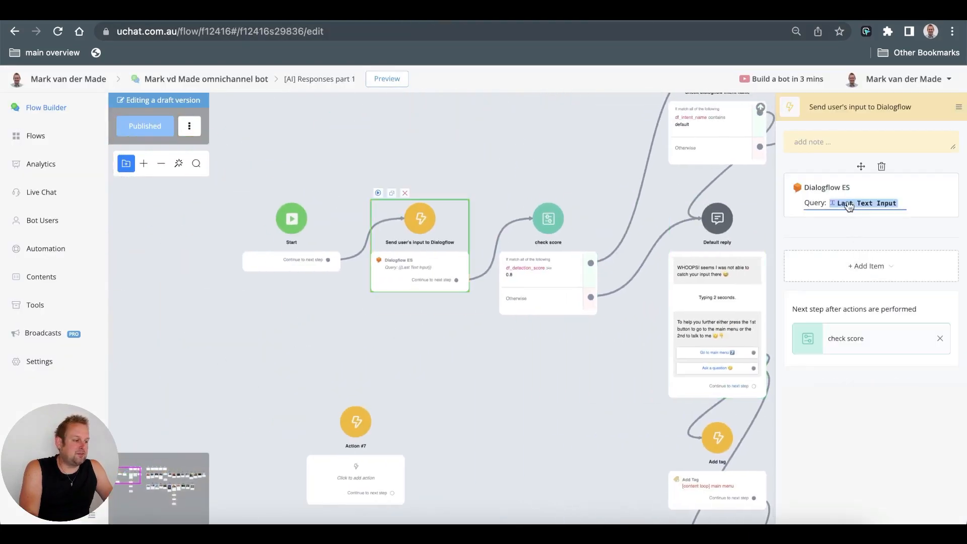
pyautogui.click(811, 204)
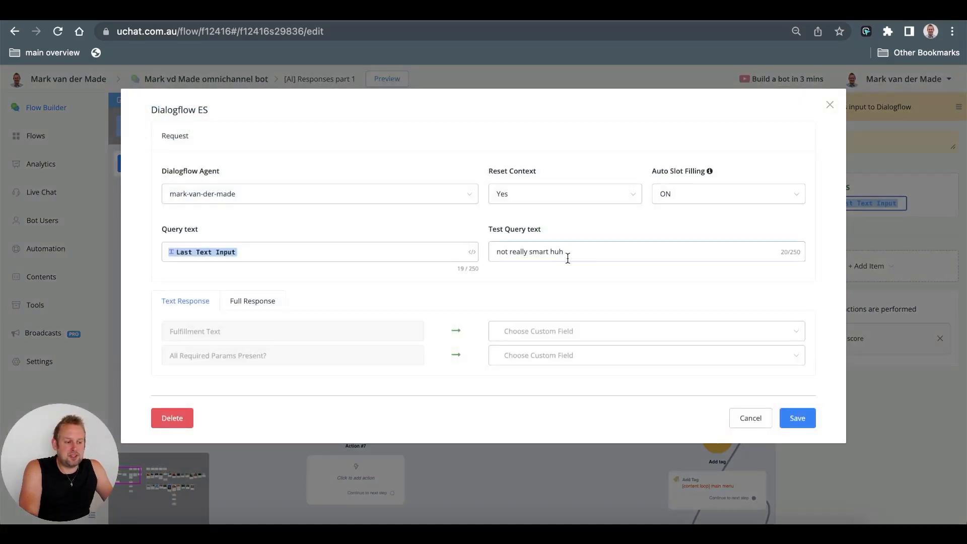
# Test the Dialogflow ES request with its full response, review the custom field mappings and save the action
pyautogui.click(262, 302)
pyautogui.click(737, 331)
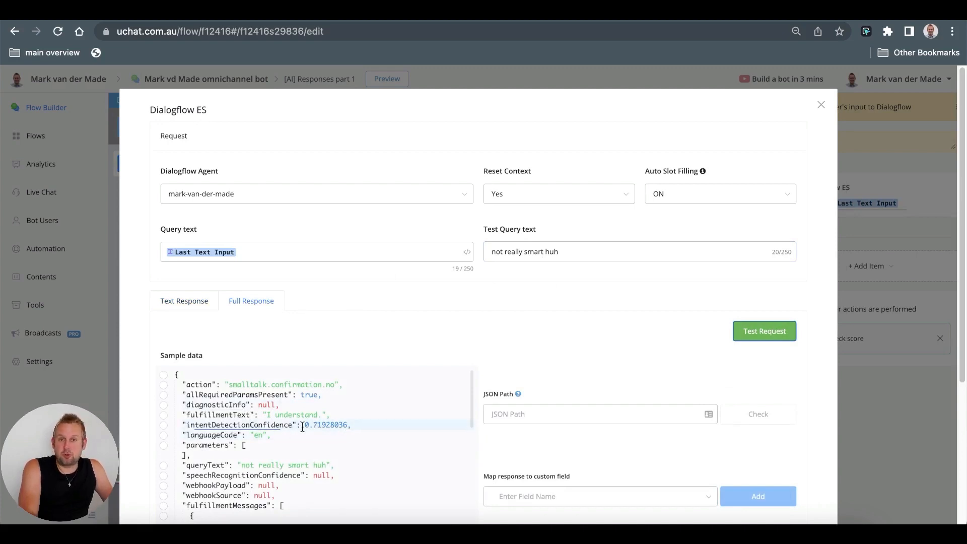
pyautogui.tripleClick(612, 249)
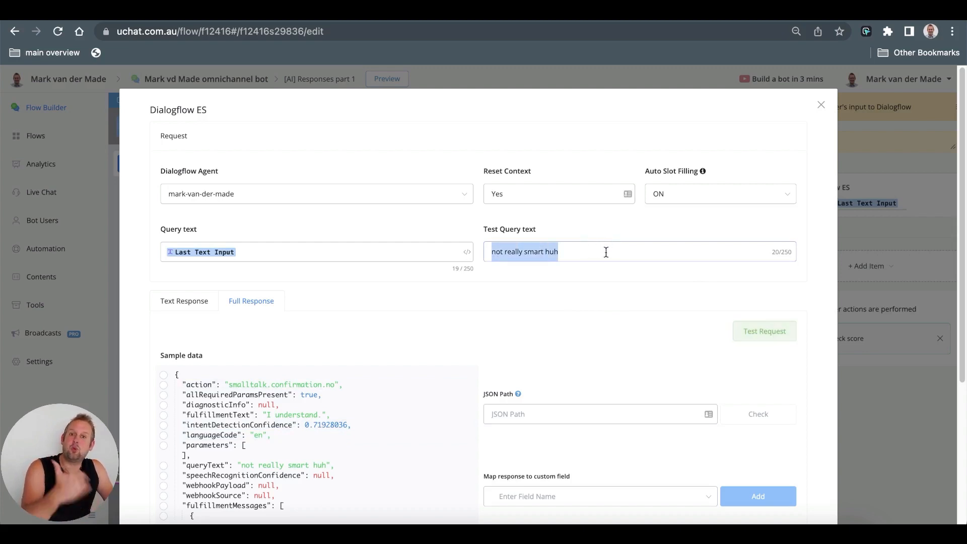
pyautogui.scroll(-5, 672, 328)
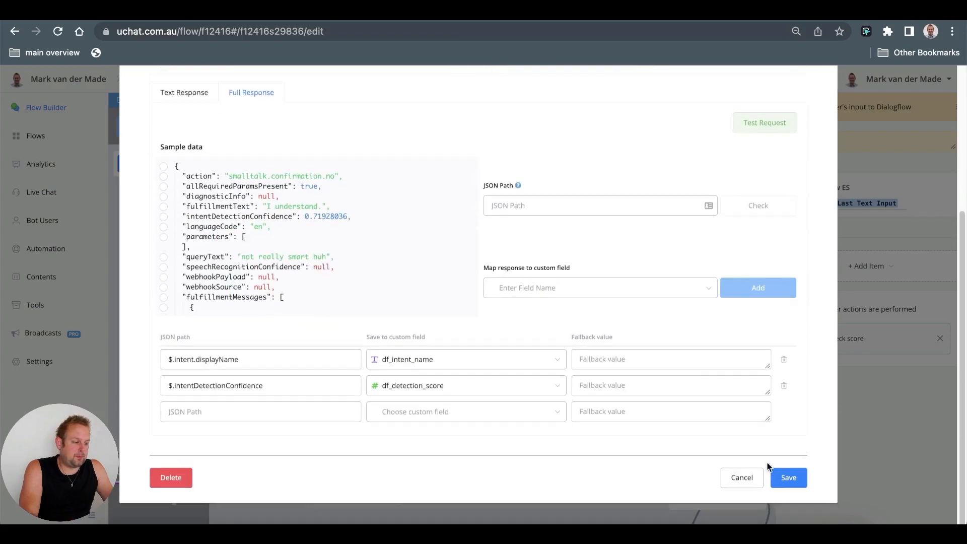
pyautogui.click(790, 477)
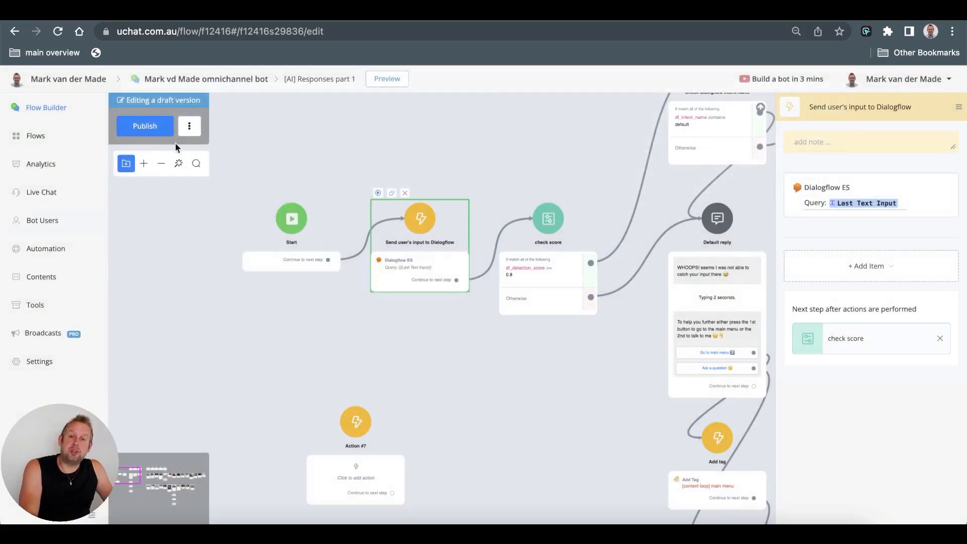
# Check the Default Reply automation in uChat, then switch to Facebook, send "pretty crazy huh" in the page's chat and read the reply
pyautogui.click(67, 251)
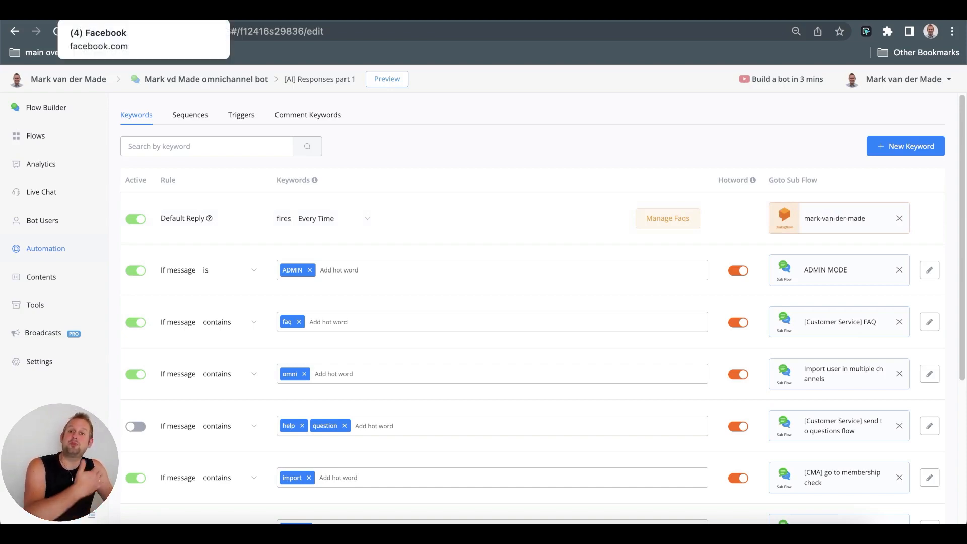
pyautogui.click(101, 10)
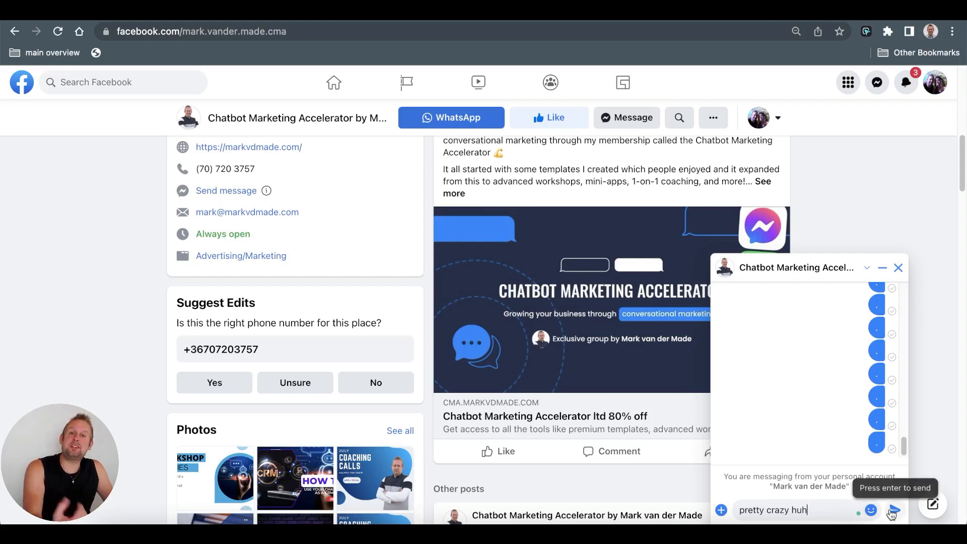
pyautogui.click(892, 510)
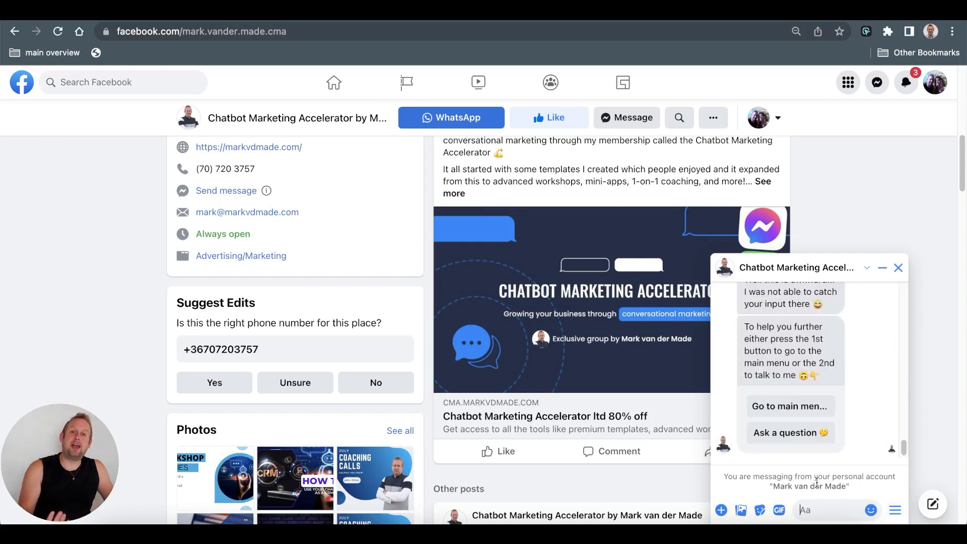
pyautogui.scroll(4, 783, 403)
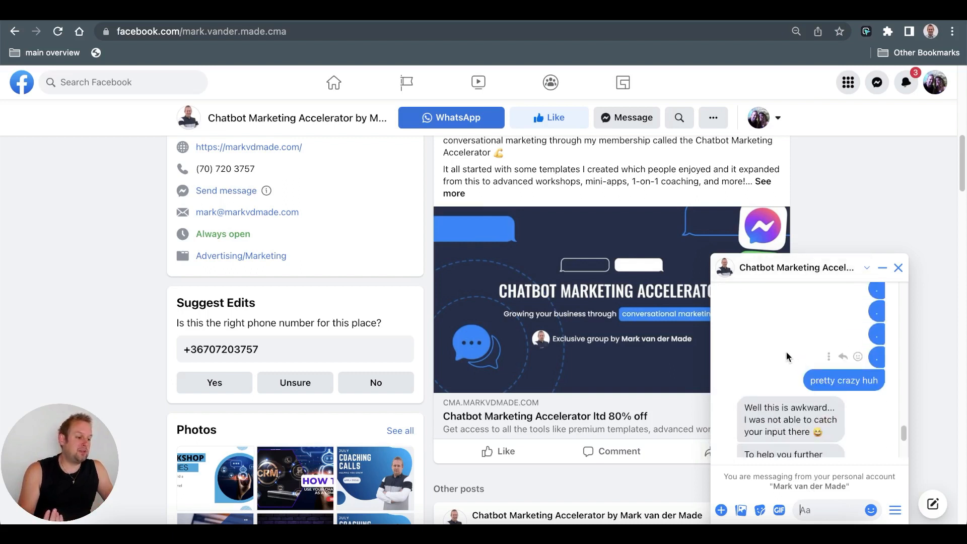
pyautogui.scroll(-4, 787, 356)
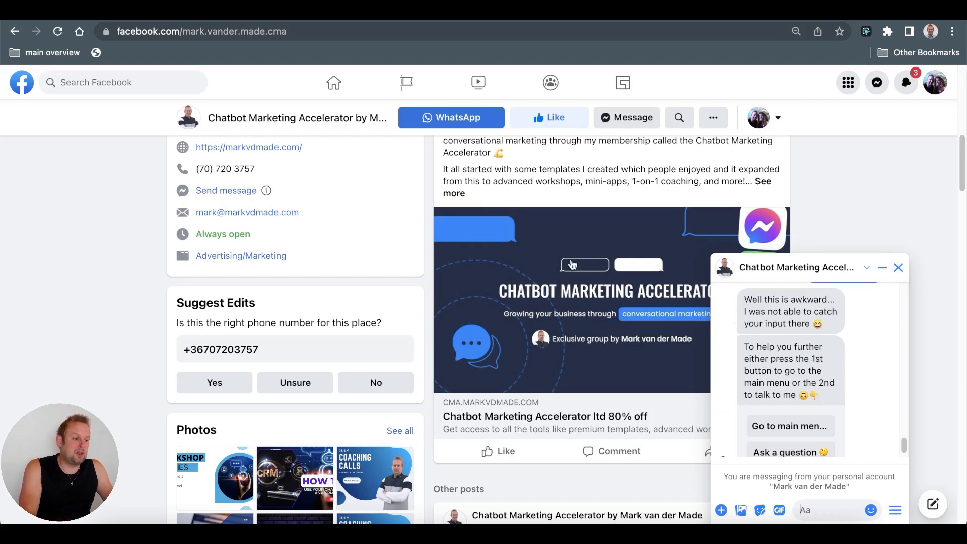
# Return to uChat, close the Dialogflow ES settings without saving and compare the Default reply block's text with the chat reply
pyautogui.hotkey('ctrl', 'Tab')
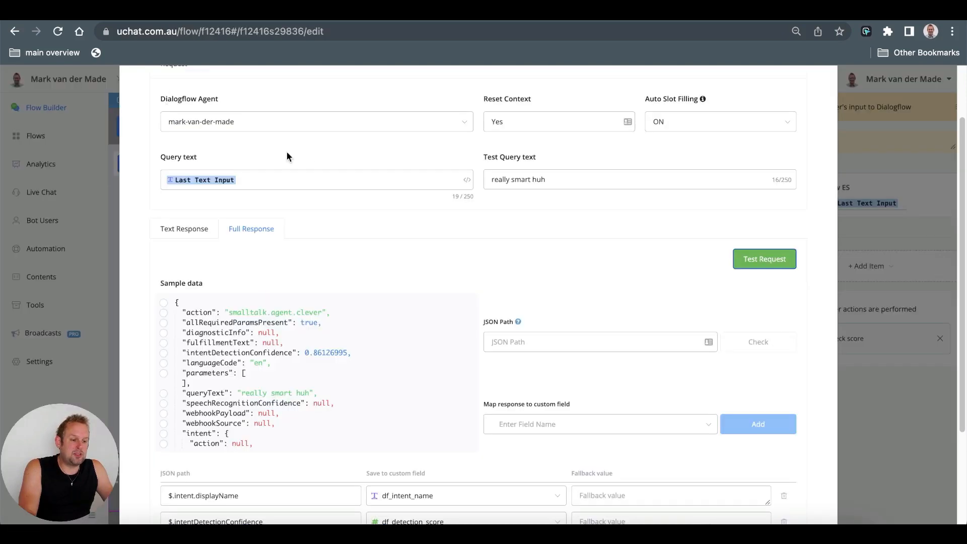
pyautogui.scroll(-5, 748, 114)
pyautogui.click(742, 476)
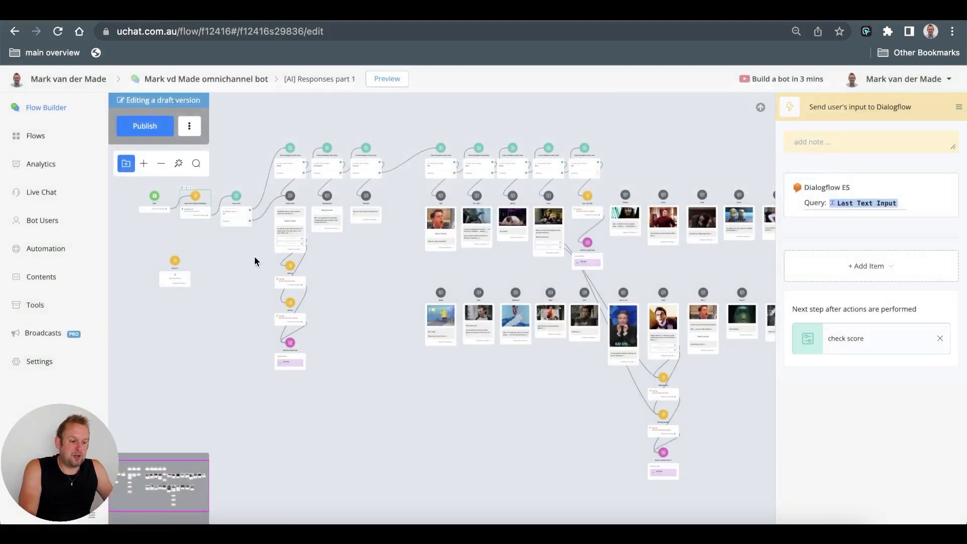
pyautogui.scroll(10, 255, 261)
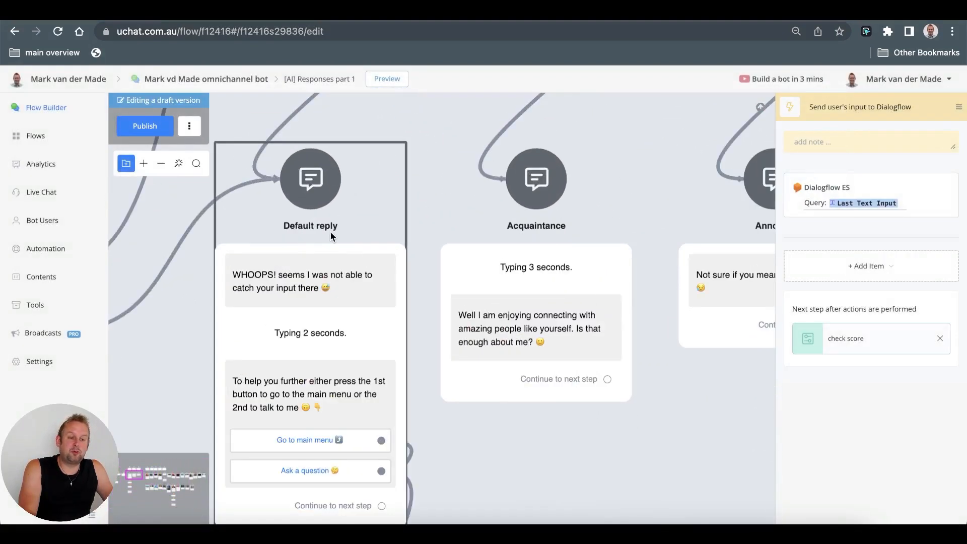
pyautogui.scroll(-2, 330, 236)
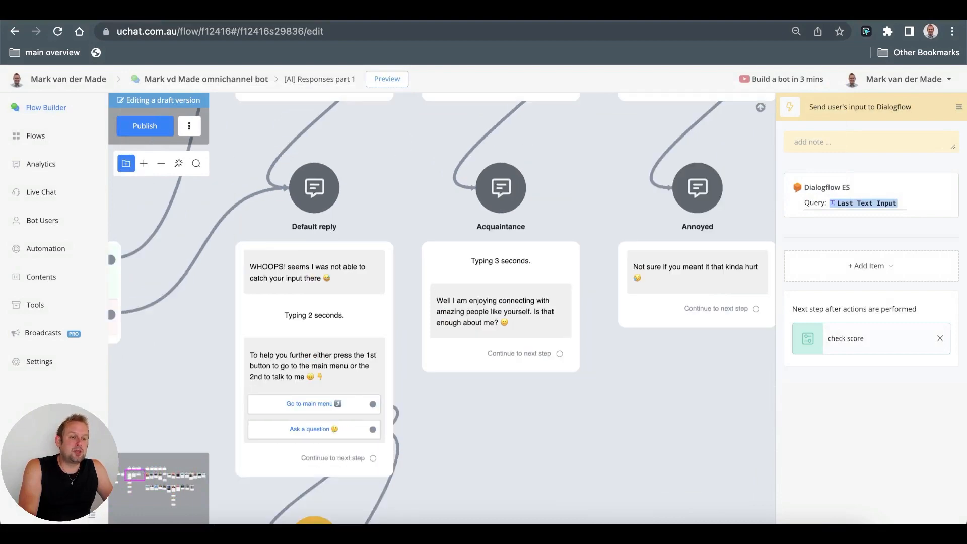
# Switch to the Facebook page's chat and send the message "you are crazy"
pyautogui.click(91, 12)
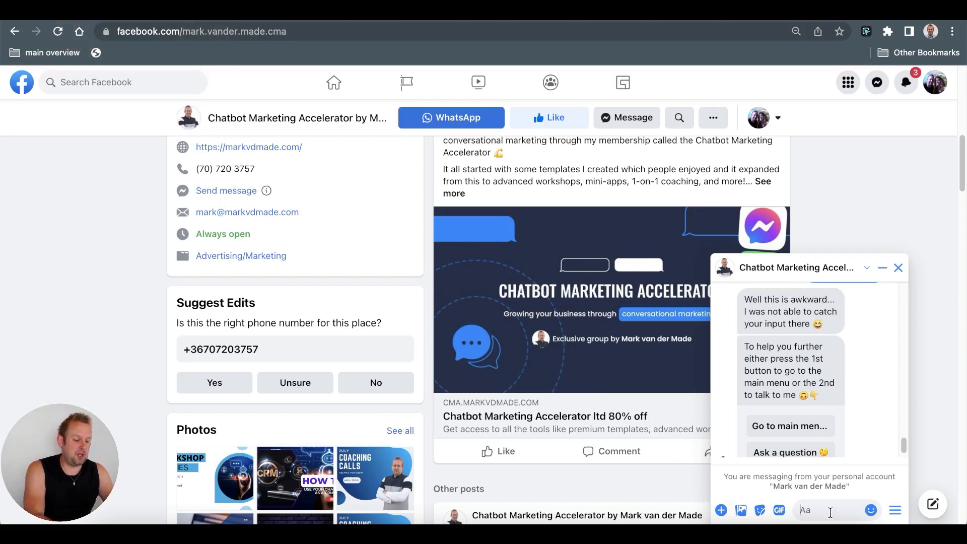
pyautogui.write('you are crazy')
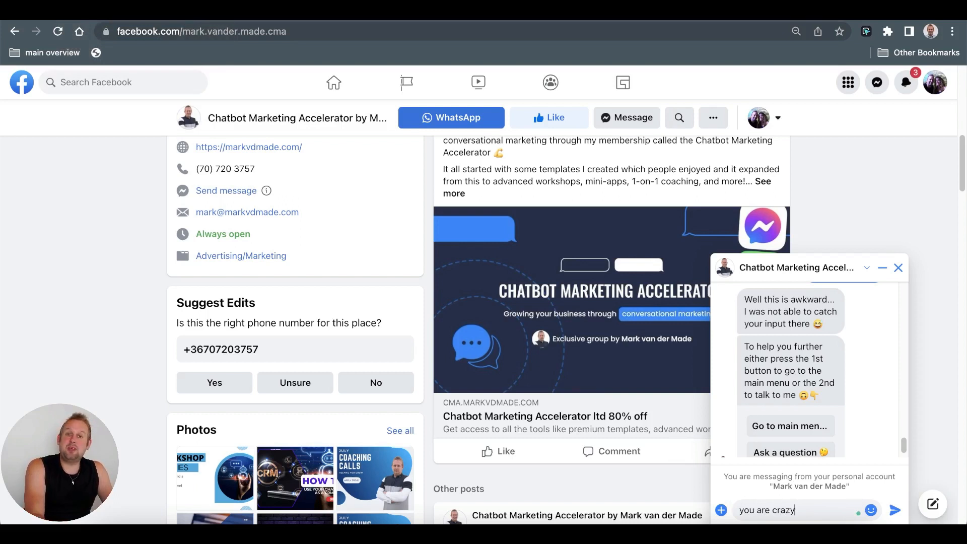
pyautogui.press('Return')
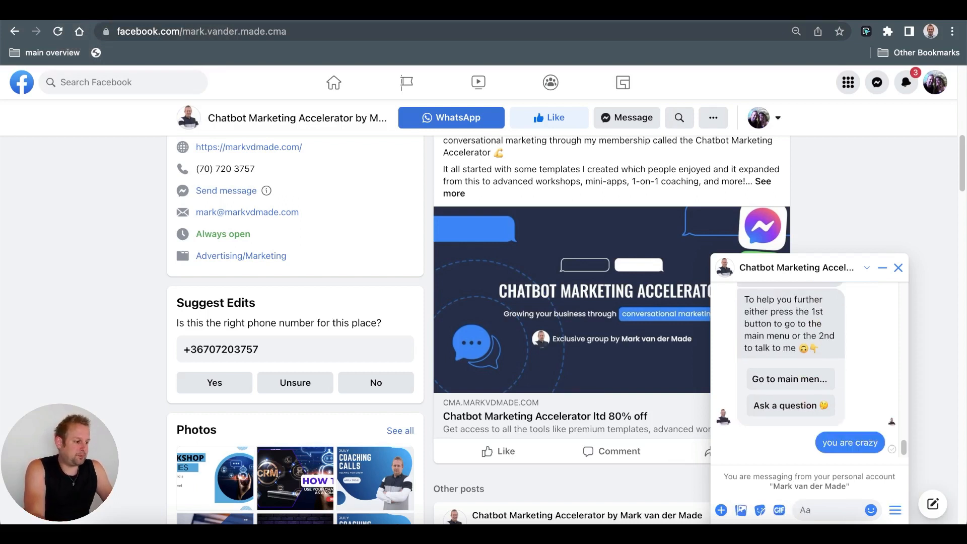